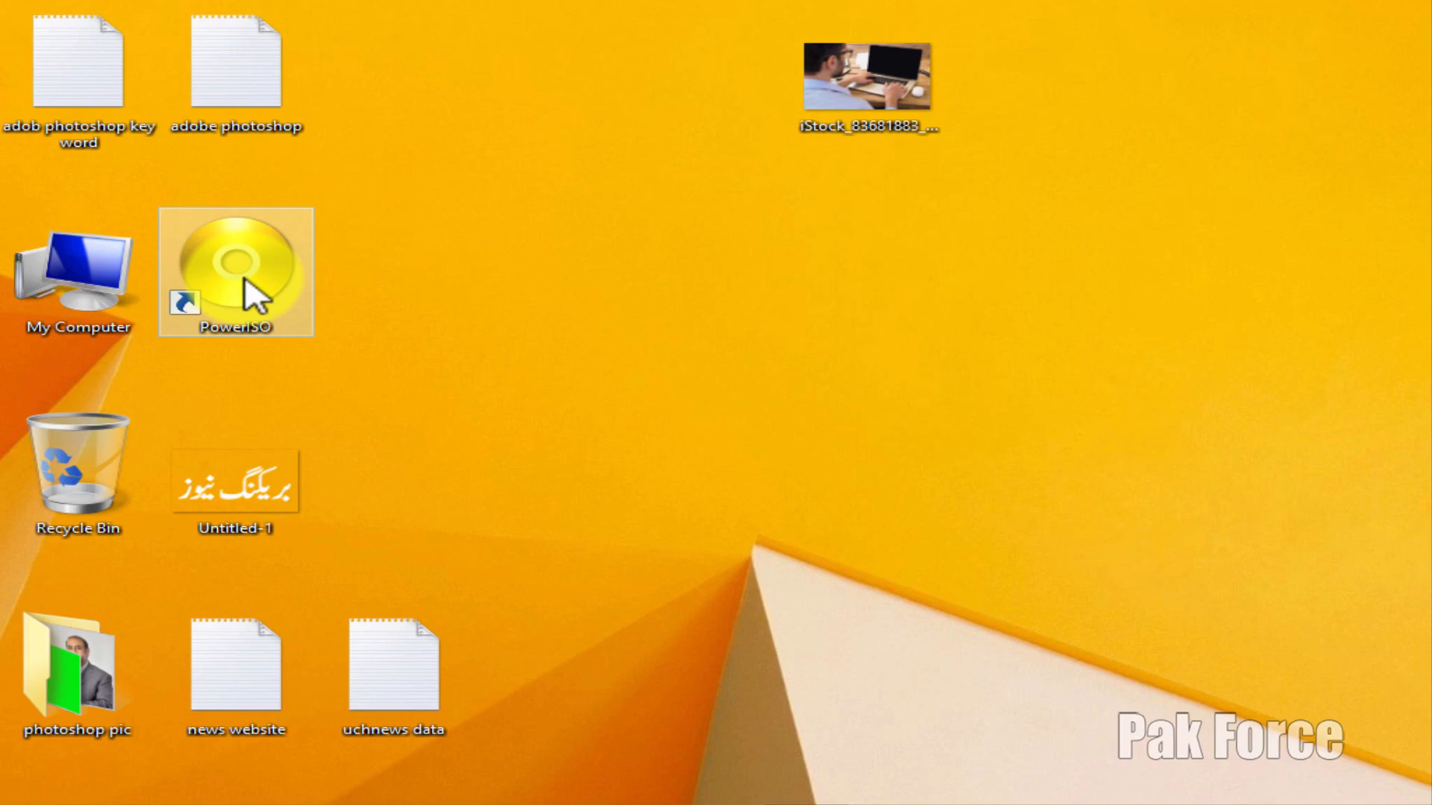
- Check in My Computer that the source disc is available in DVD drive H:, and minimize the window
{"action": "double_click", "coordinate": [65, 225]}
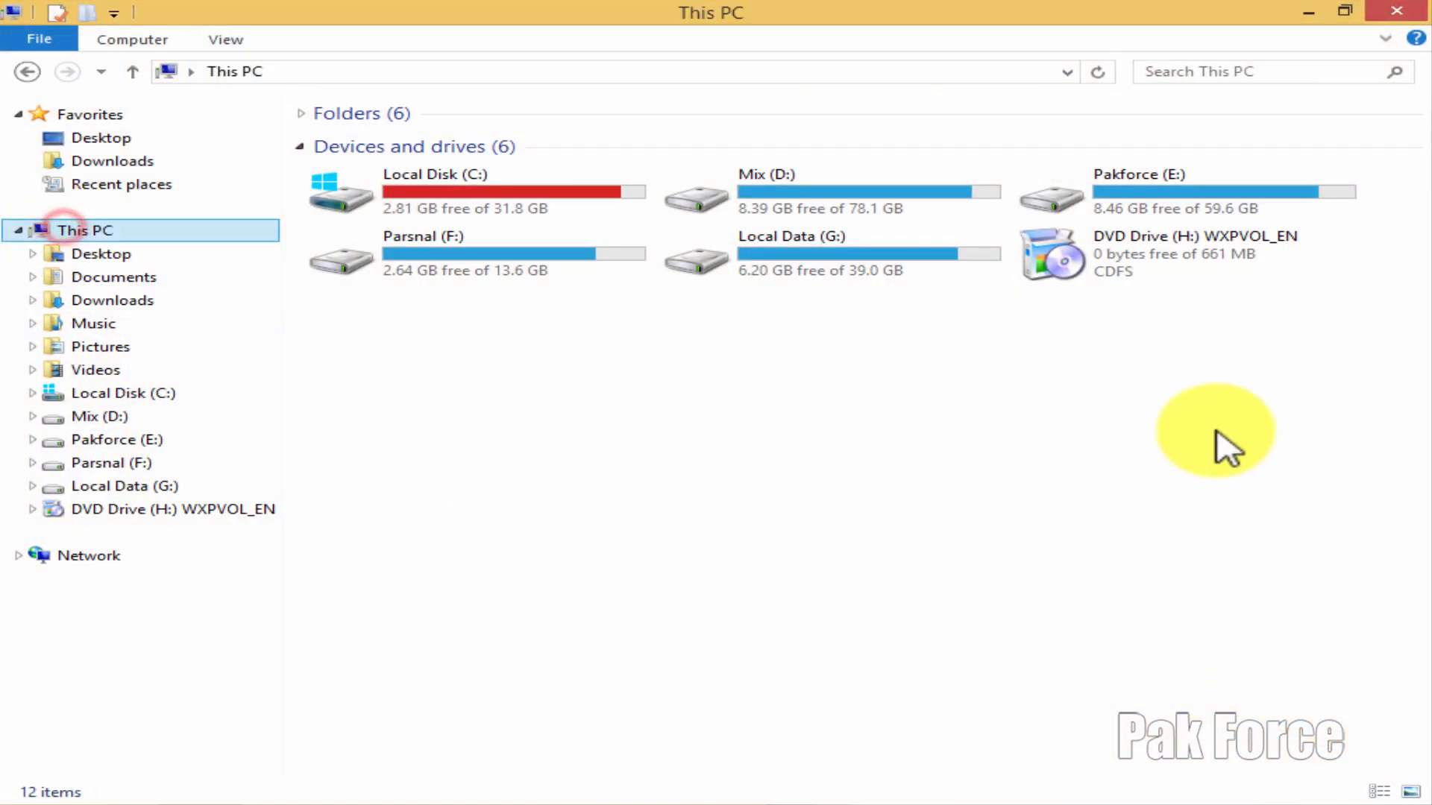
{"action": "right_click", "coordinate": [884, 349]}
{"action": "left_click", "coordinate": [936, 435]}
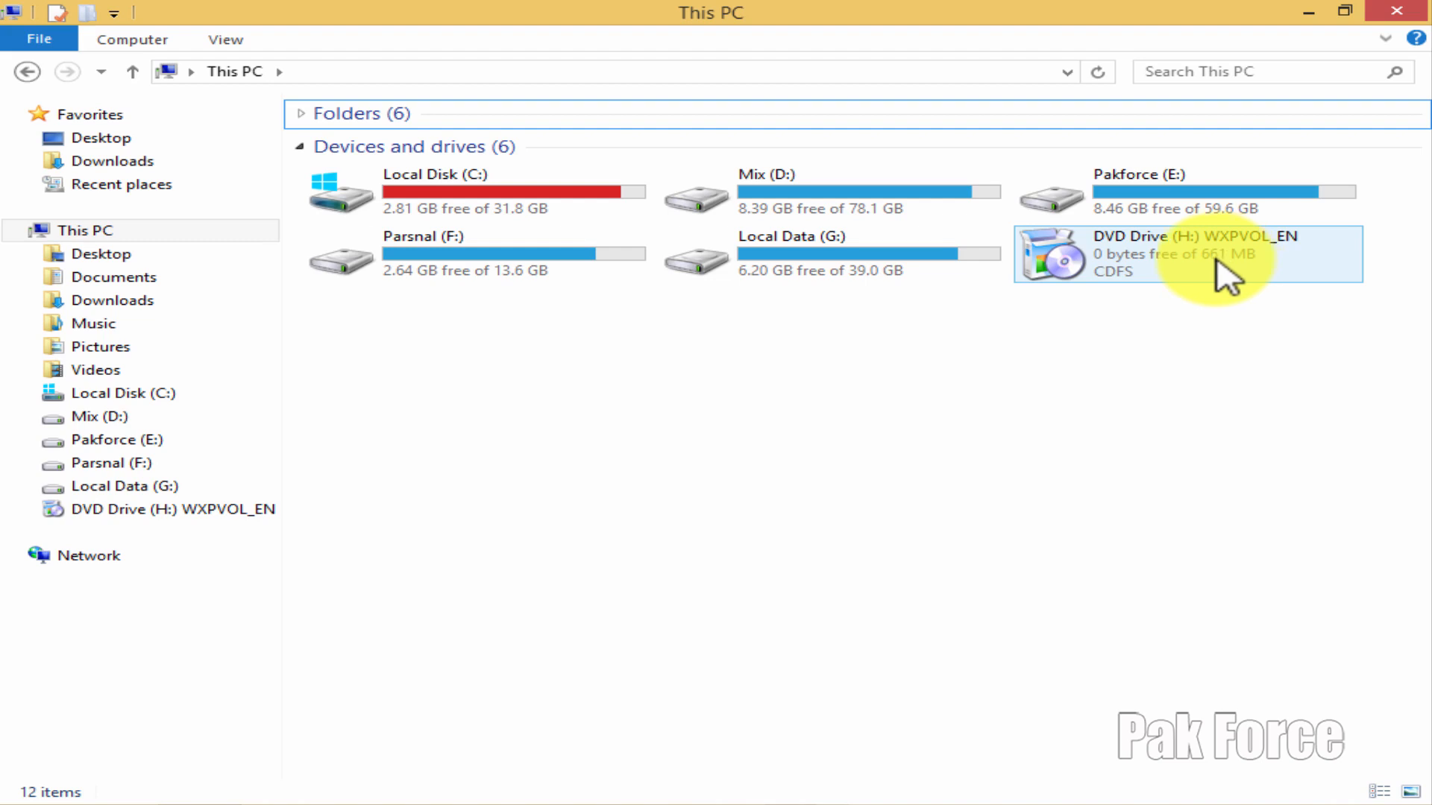
{"action": "left_click", "coordinate": [1309, 13]}
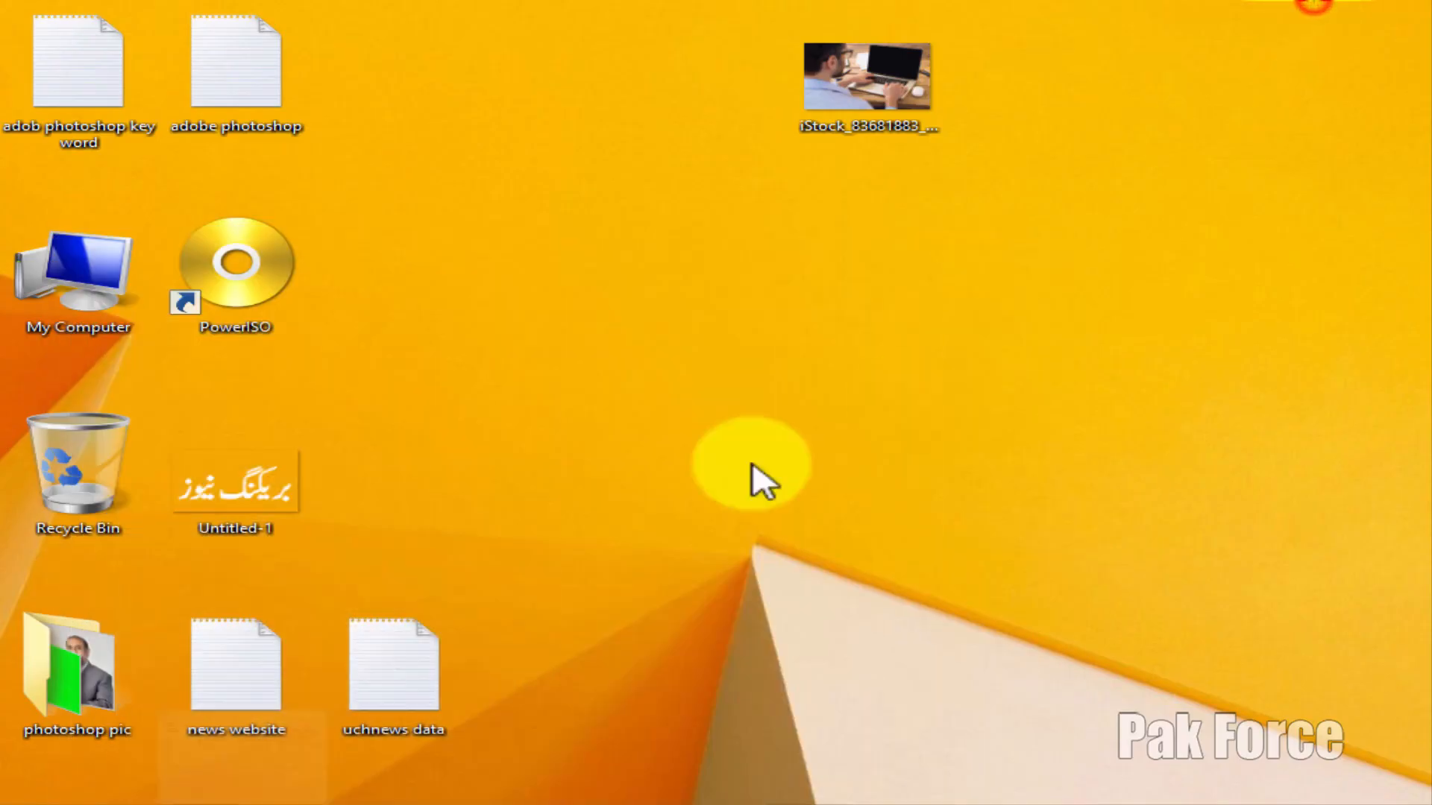
- Open PowerISO and start making a CD/DVD/BD image file from the disc in drive H:
{"action": "double_click", "coordinate": [225, 266]}
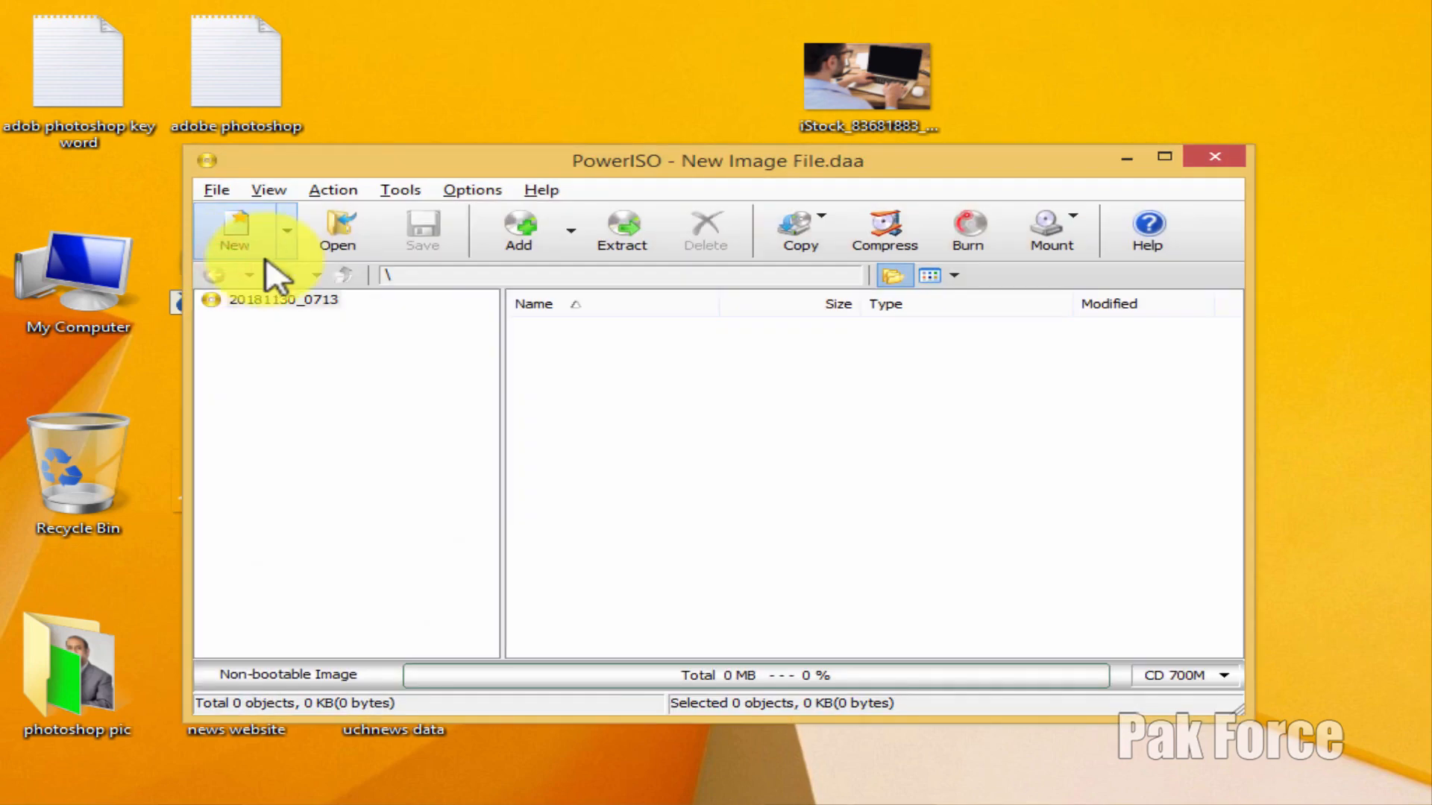
{"action": "left_click_drag", "start_coordinate": [837, 164], "coordinate": [804, 112]}
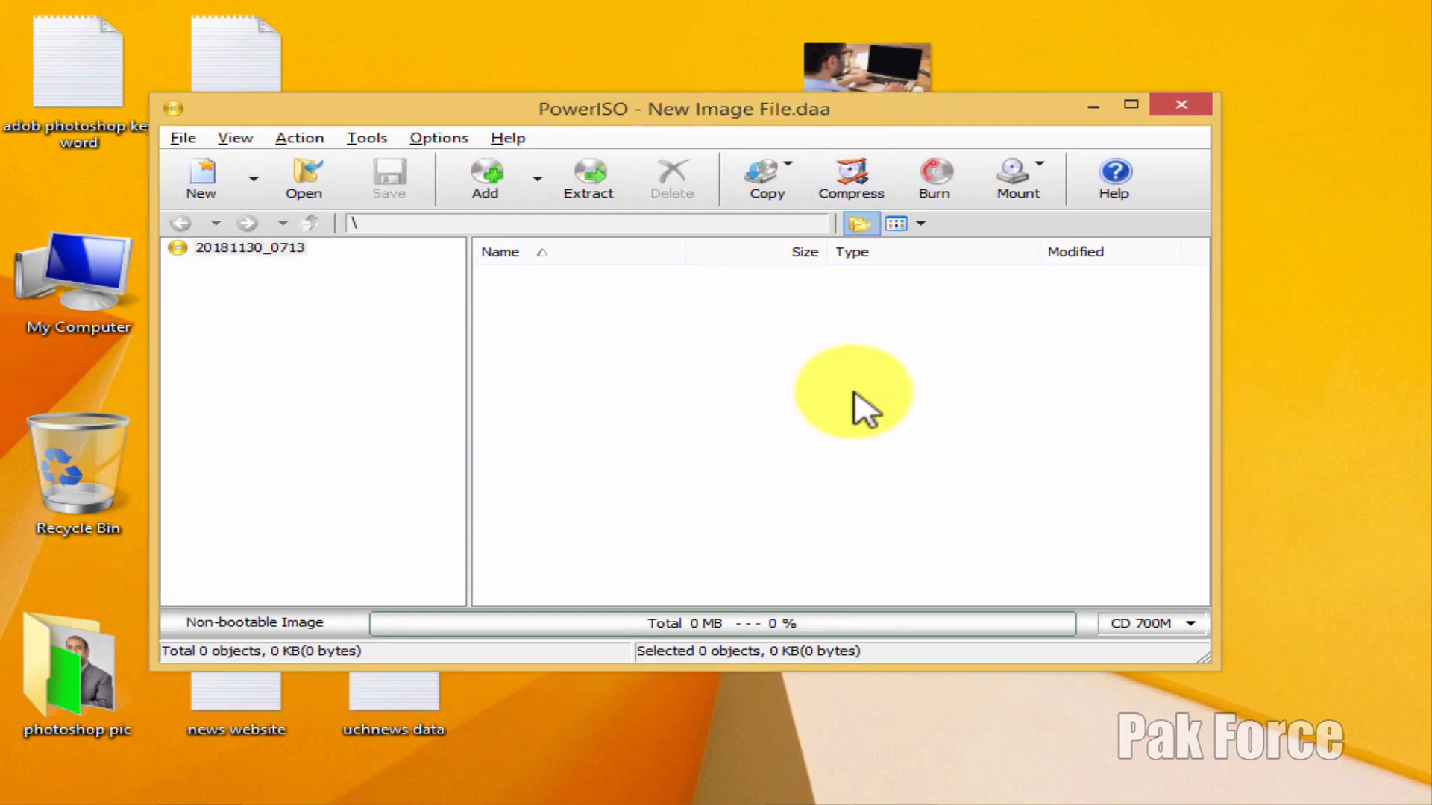
{"action": "left_click", "coordinate": [367, 141]}
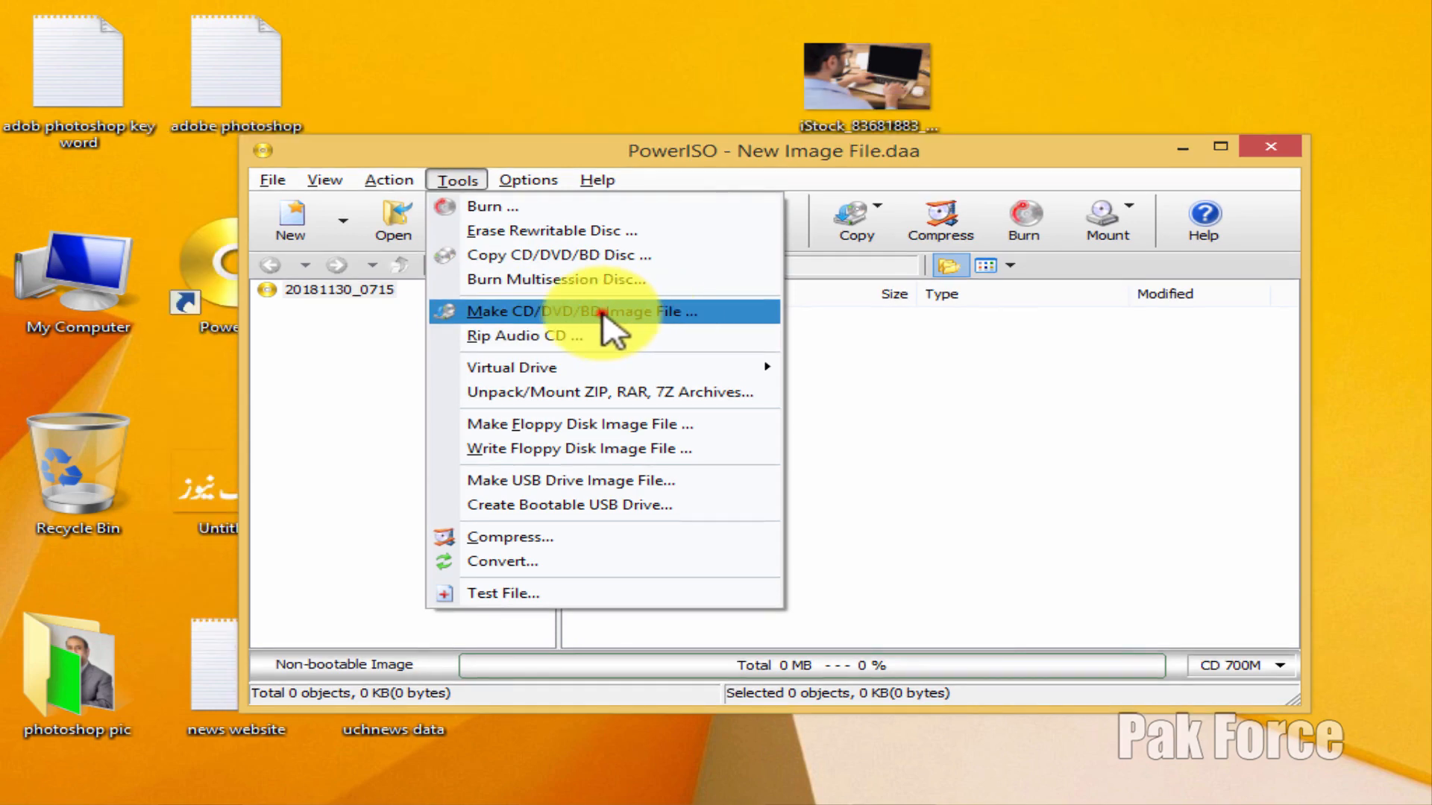
{"action": "left_click", "coordinate": [607, 311]}
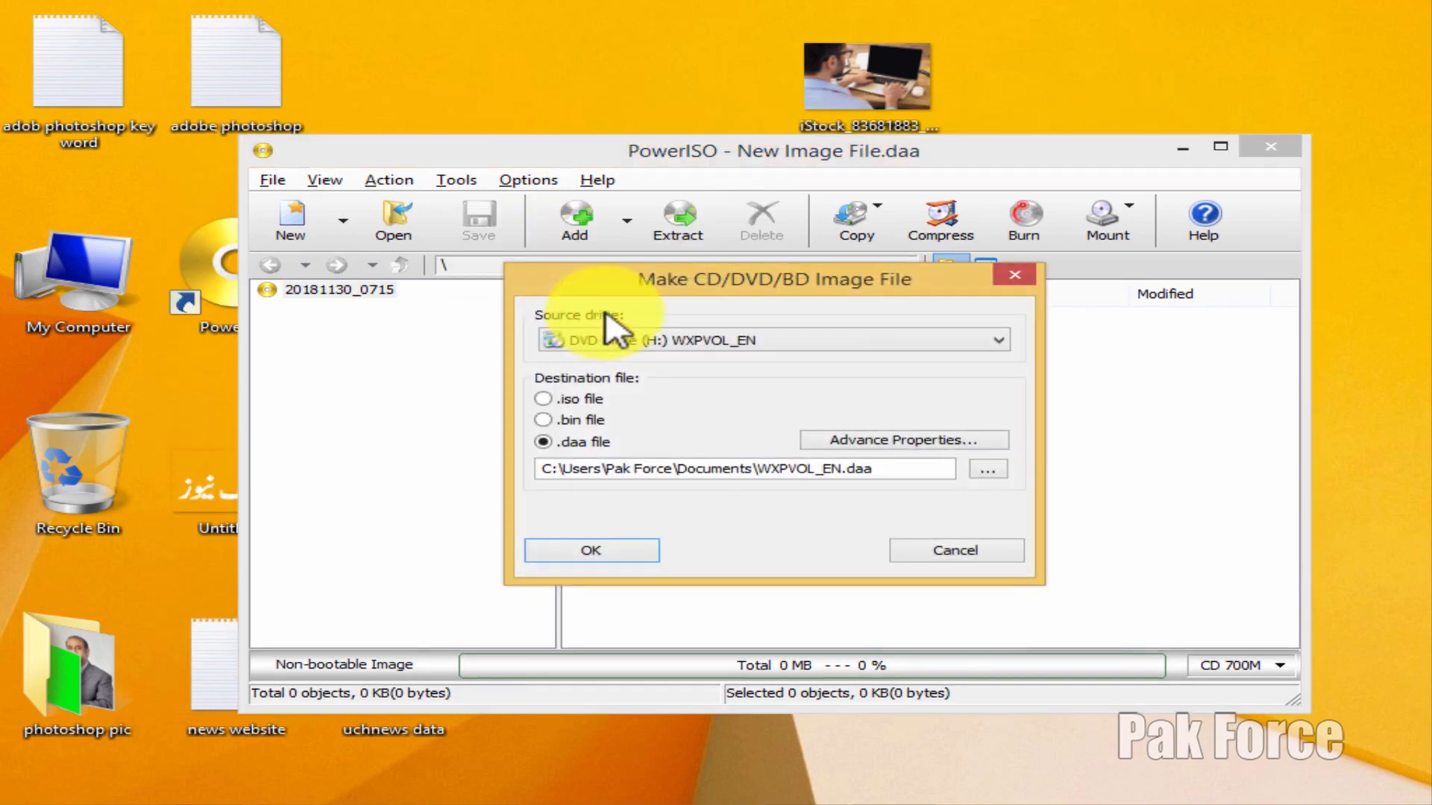
{"action": "left_click_drag", "start_coordinate": [791, 283], "coordinate": [792, 246]}
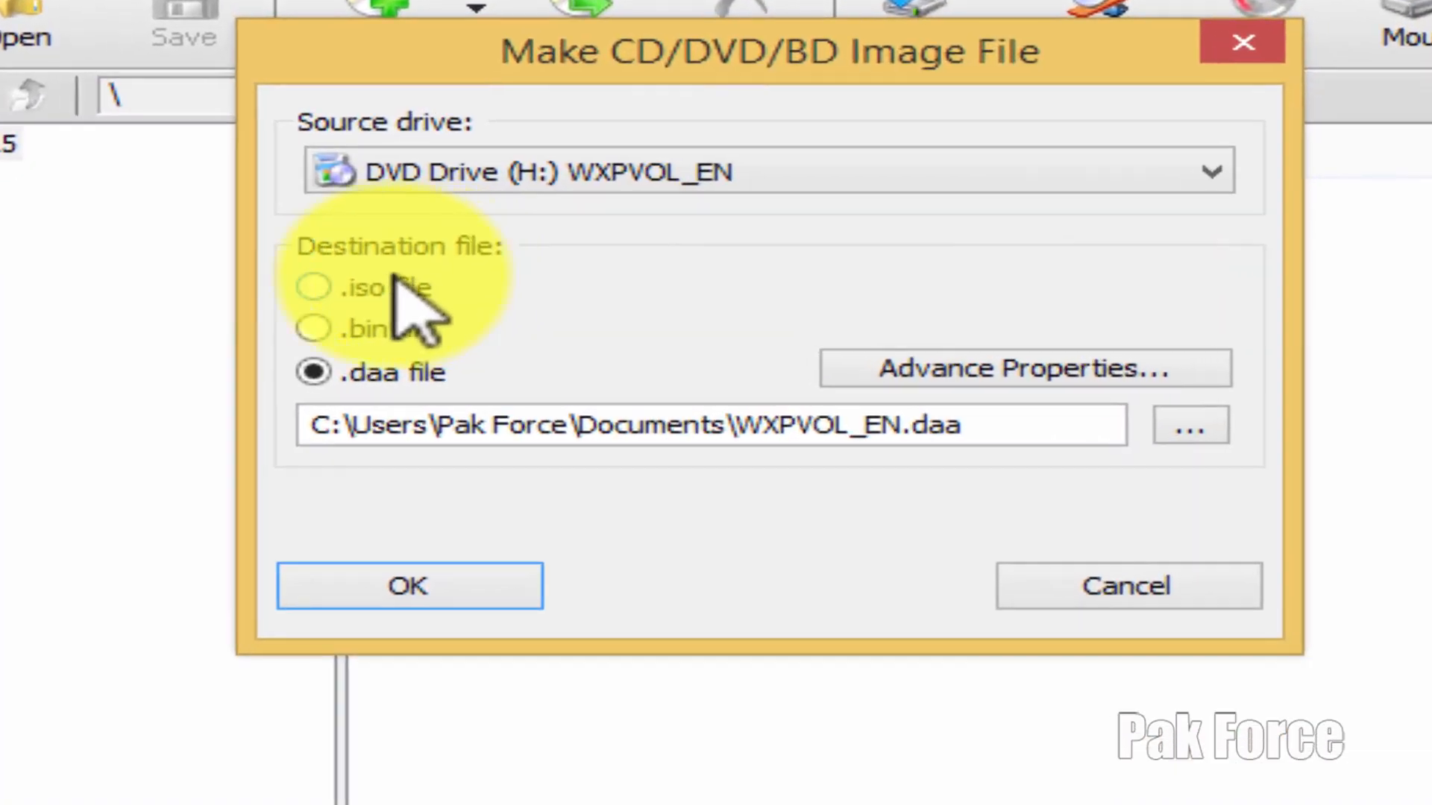
- Set the destination to an .iso file named WXPVOL_EN in New folder (4) on drive D:
{"action": "left_click", "coordinate": [314, 289]}
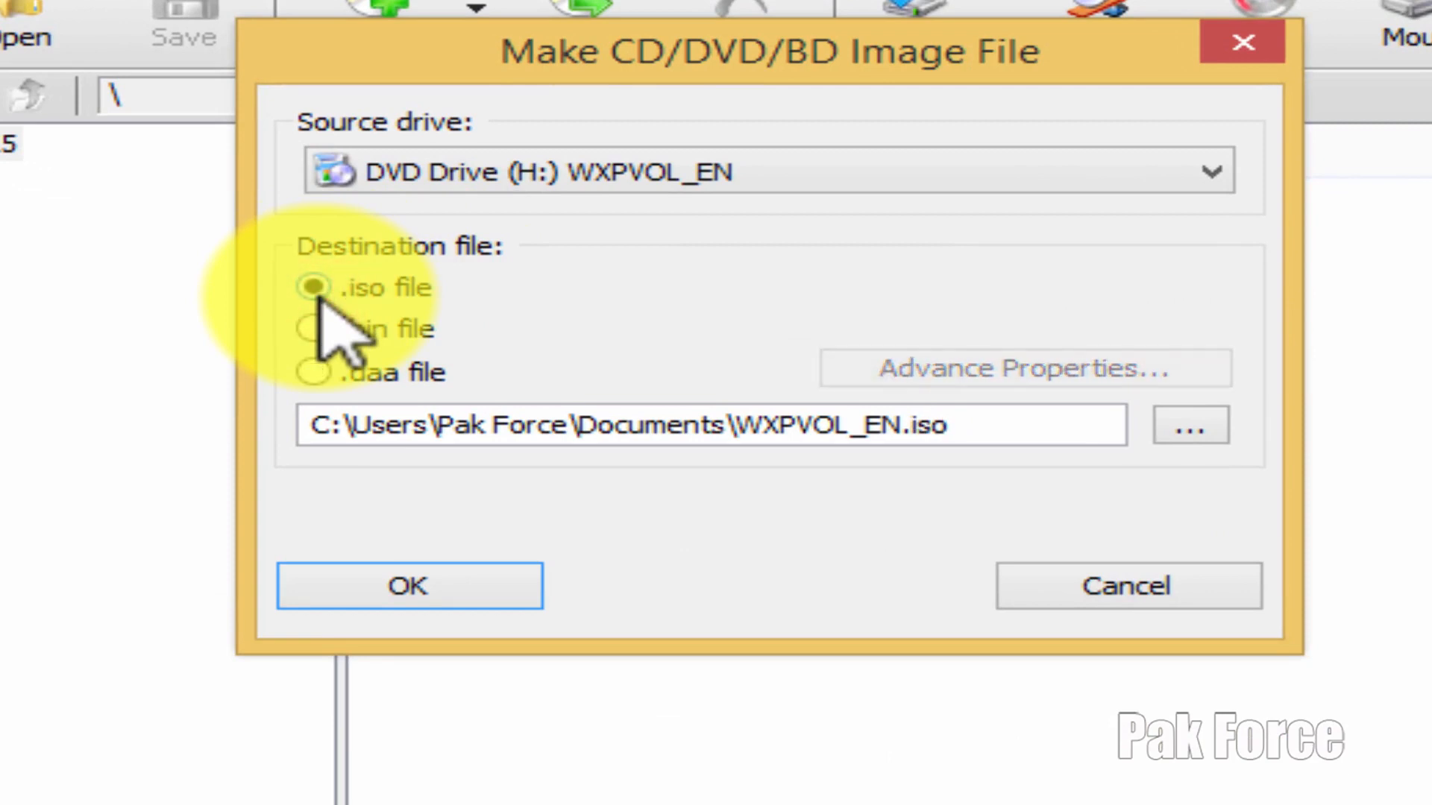
{"action": "left_click", "coordinate": [1187, 431]}
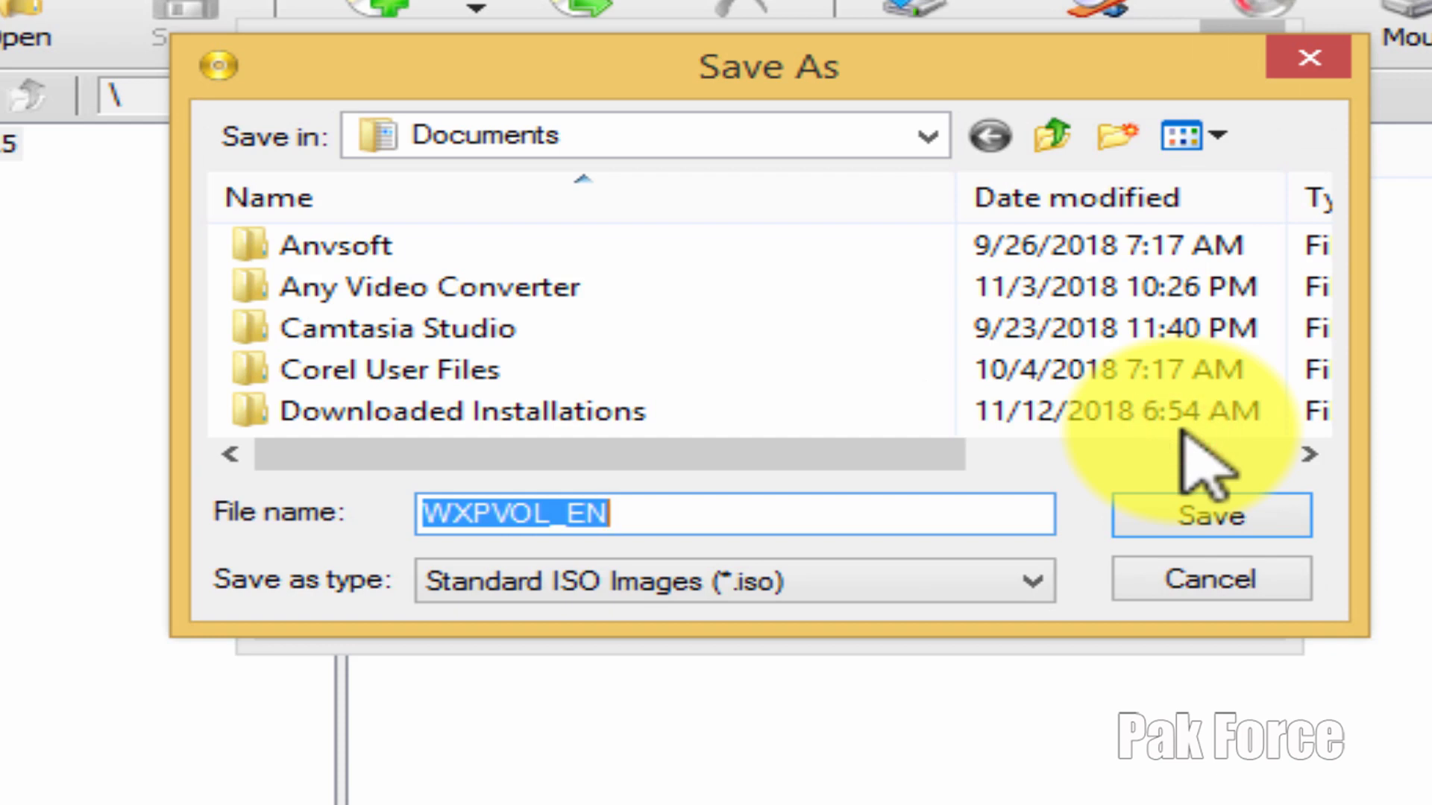
{"action": "left_click", "coordinate": [918, 46]}
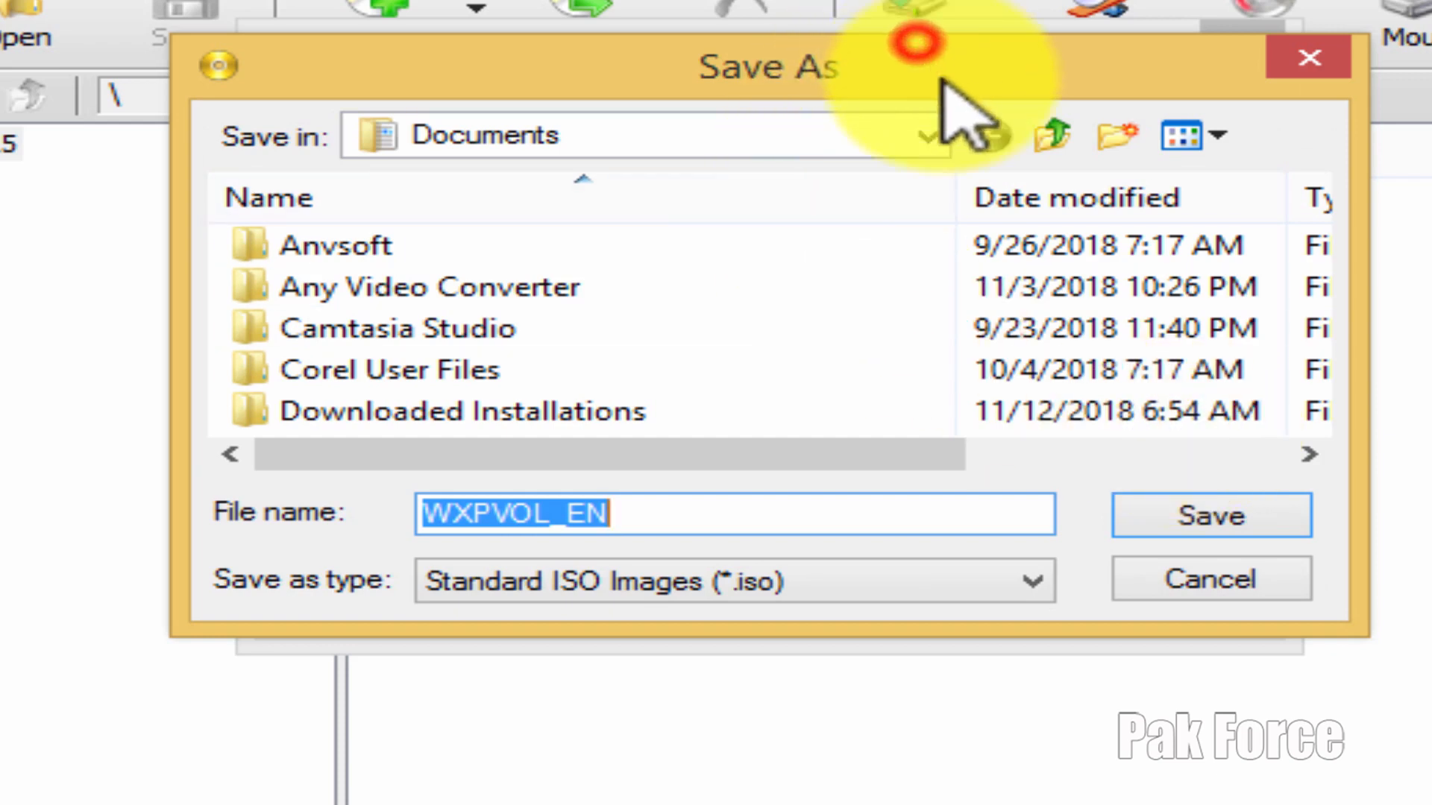
{"action": "left_click_drag", "start_coordinate": [937, 68], "coordinate": [984, 149]}
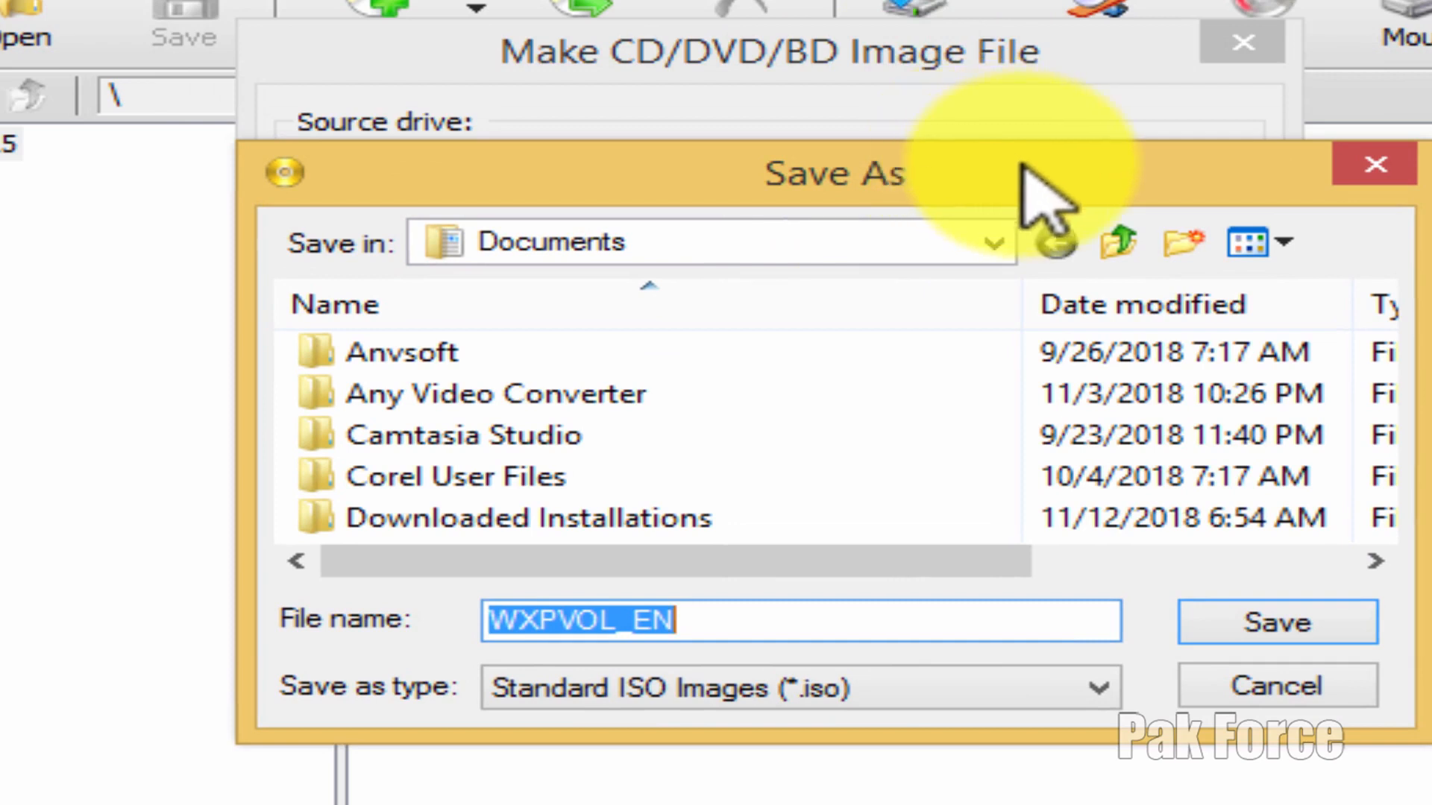
{"action": "left_click", "coordinate": [1121, 237]}
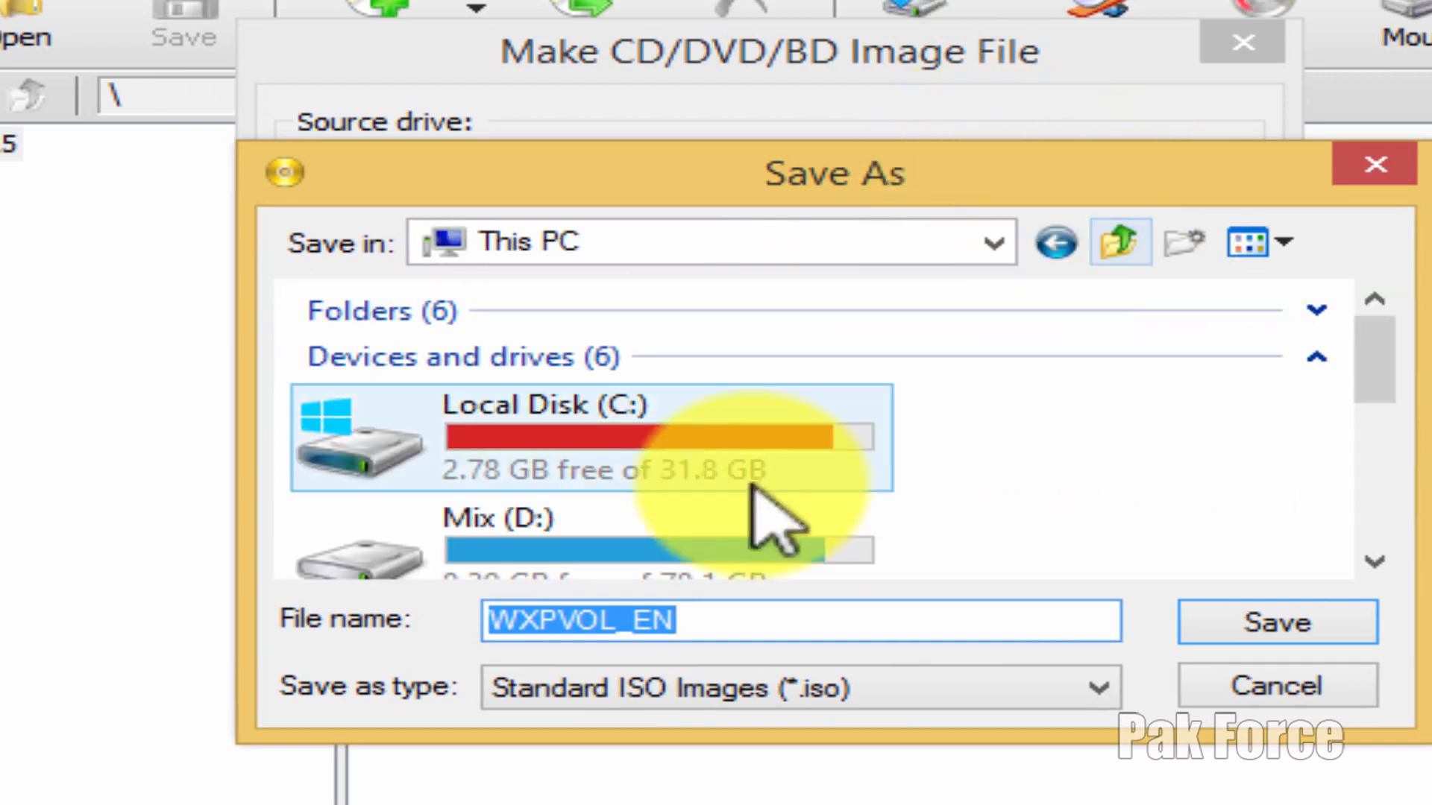
{"action": "double_click", "coordinate": [622, 513]}
{"action": "scroll", "coordinate": [805, 522], "scroll_direction": "down", "scroll_amount": 1}
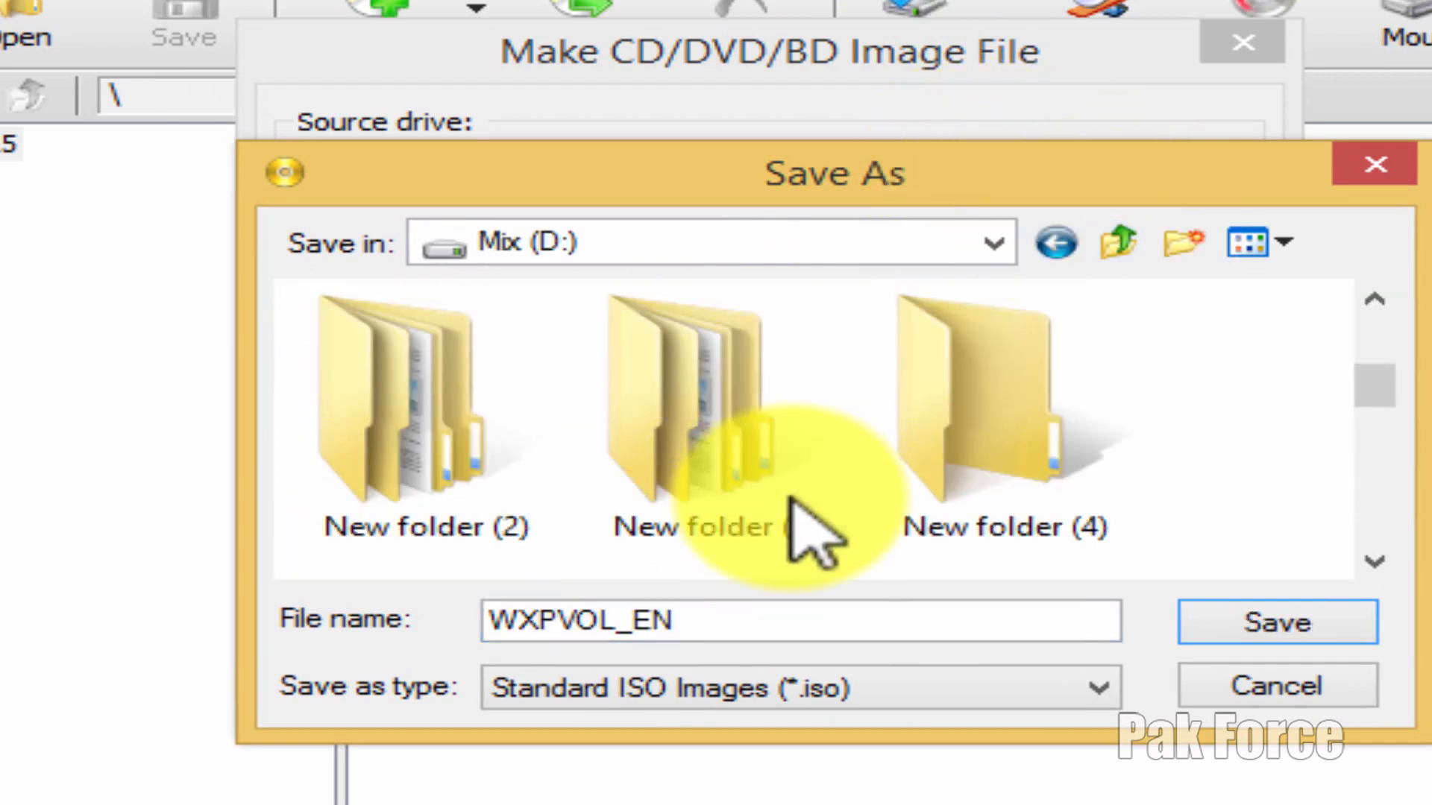
{"action": "double_click", "coordinate": [955, 478]}
{"action": "left_click_drag", "start_coordinate": [742, 619], "coordinate": [480, 607]}
{"action": "left_click", "coordinate": [683, 636]}
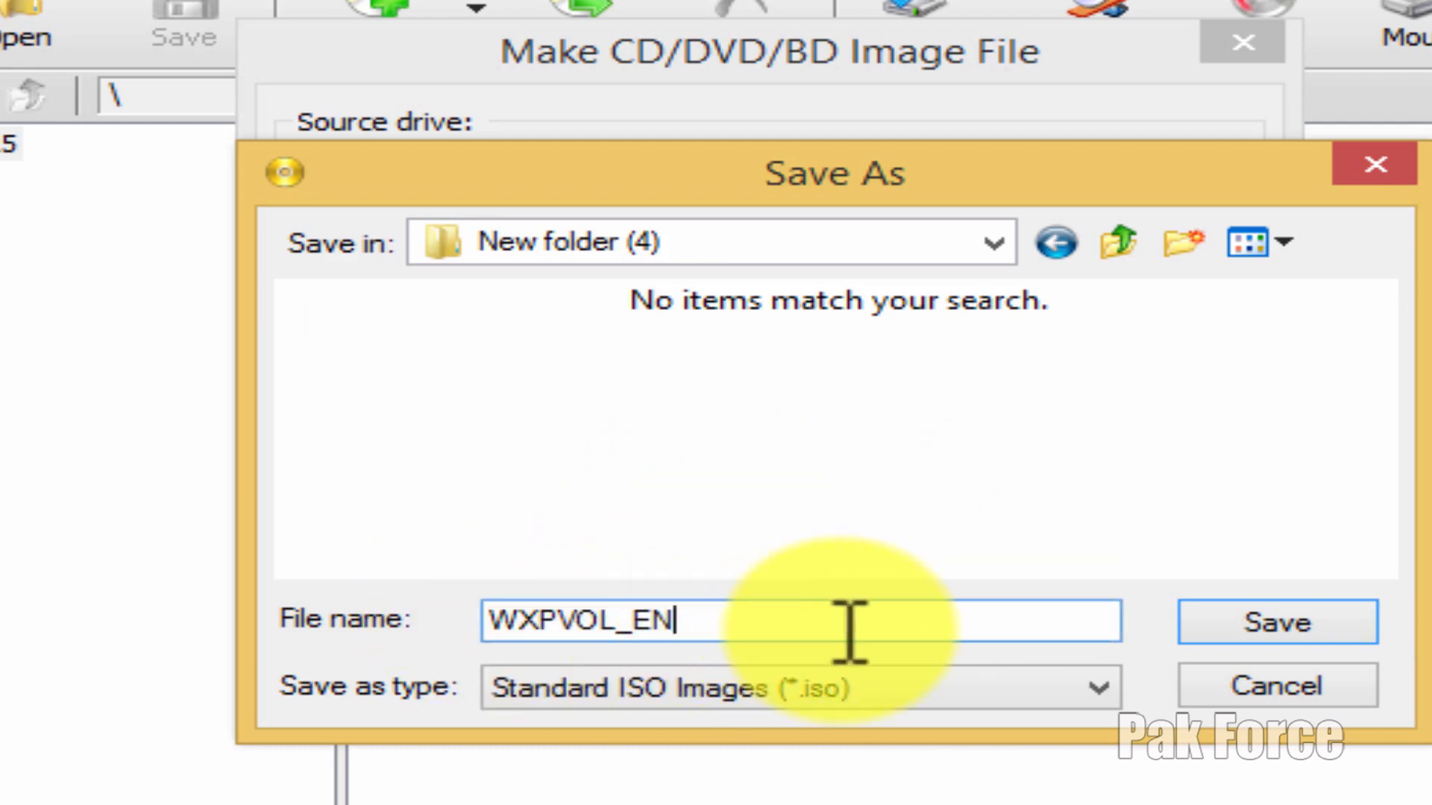
{"action": "left_click", "coordinate": [1235, 627]}
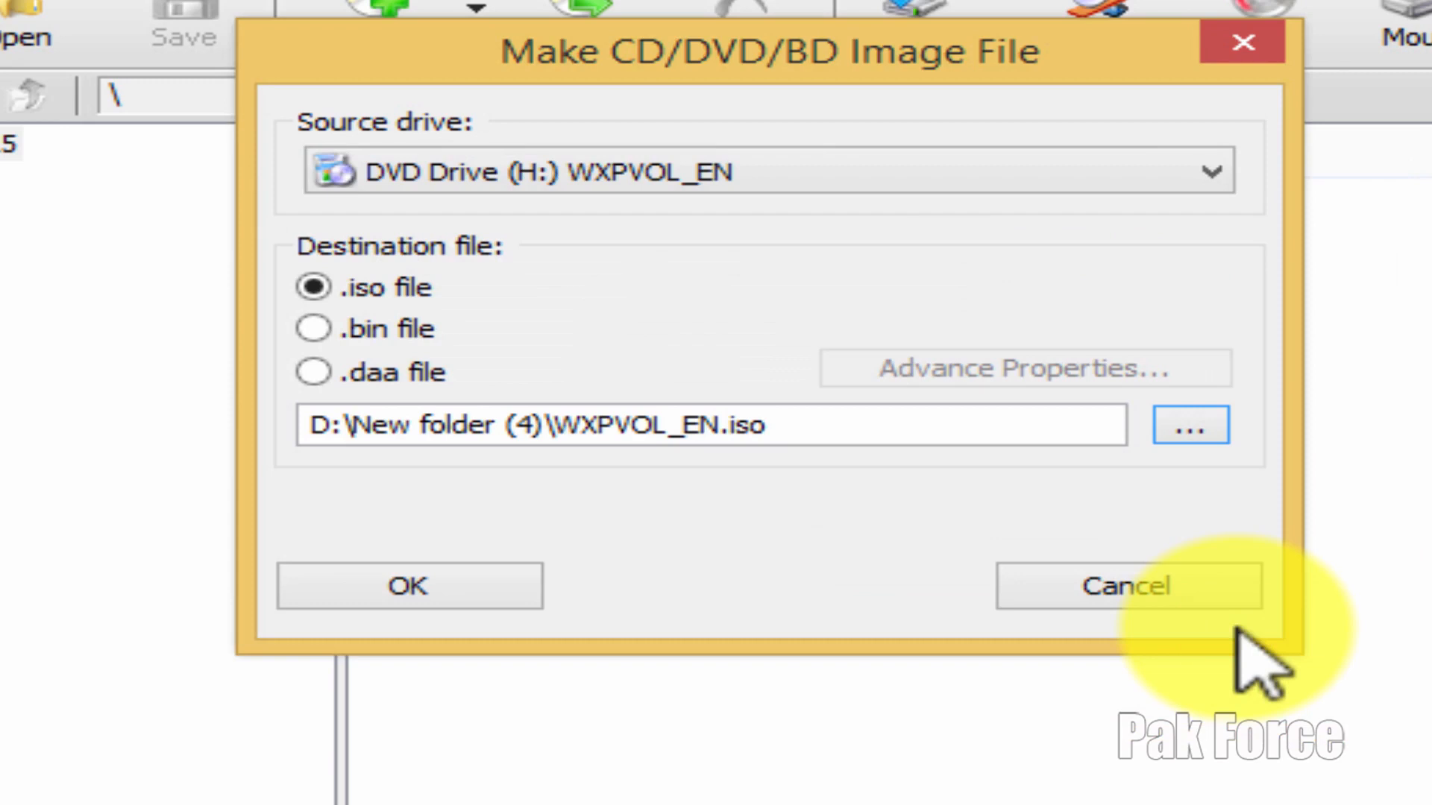
- Create the ISO image from the disc and close PowerISO when the saving is done
{"action": "left_click", "coordinate": [406, 583]}
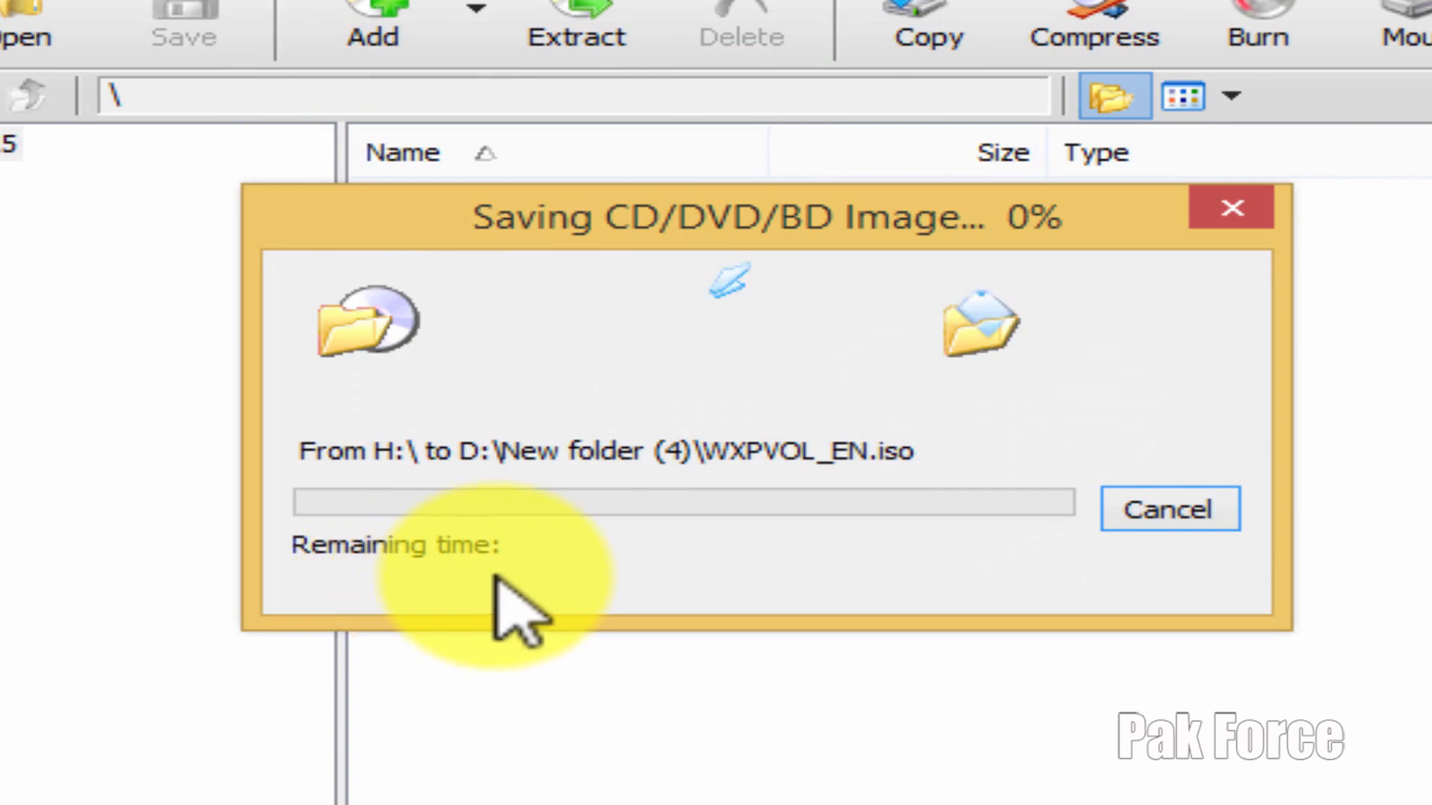
{"action": "left_click_drag", "start_coordinate": [739, 197], "coordinate": [771, 235]}
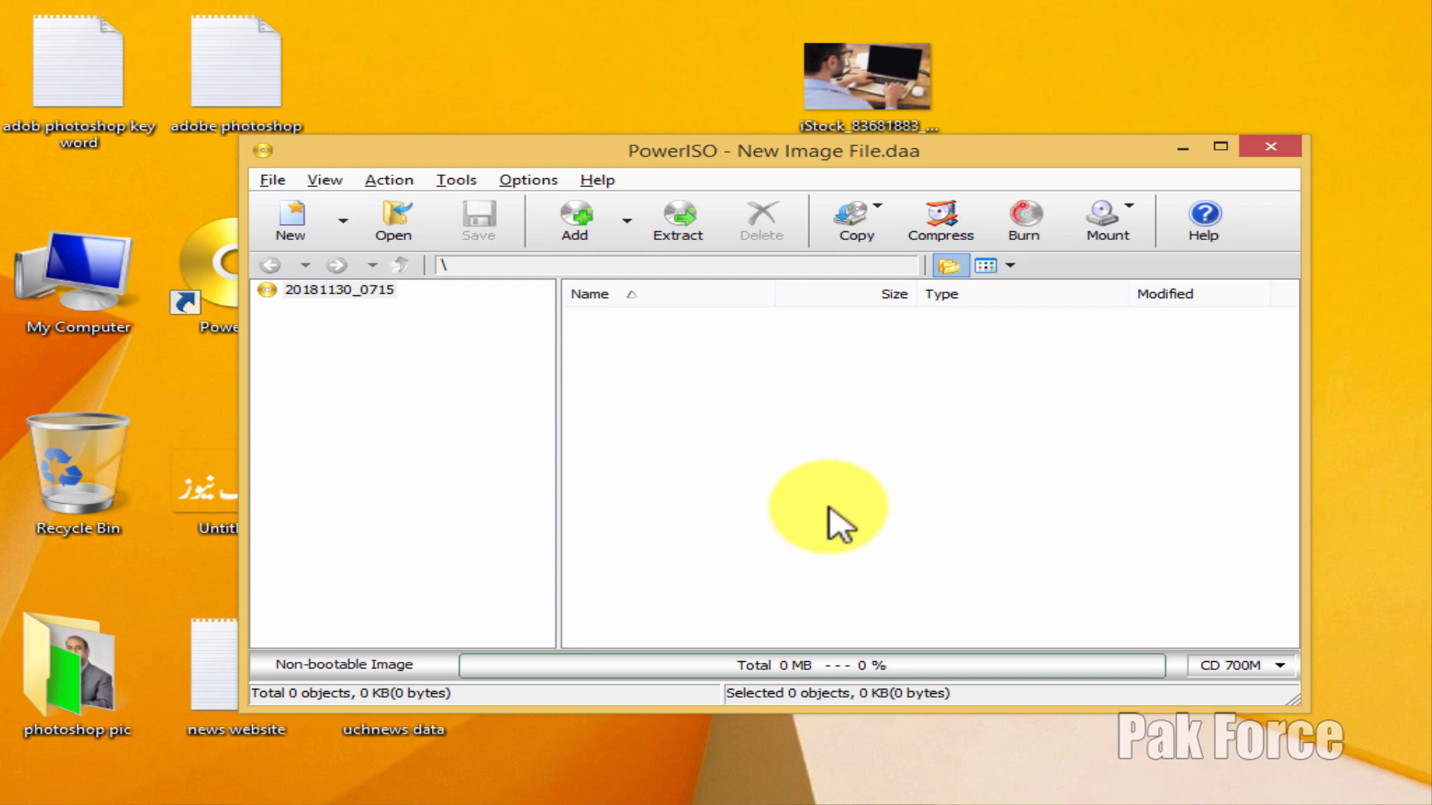
{"action": "left_click", "coordinate": [1289, 149]}
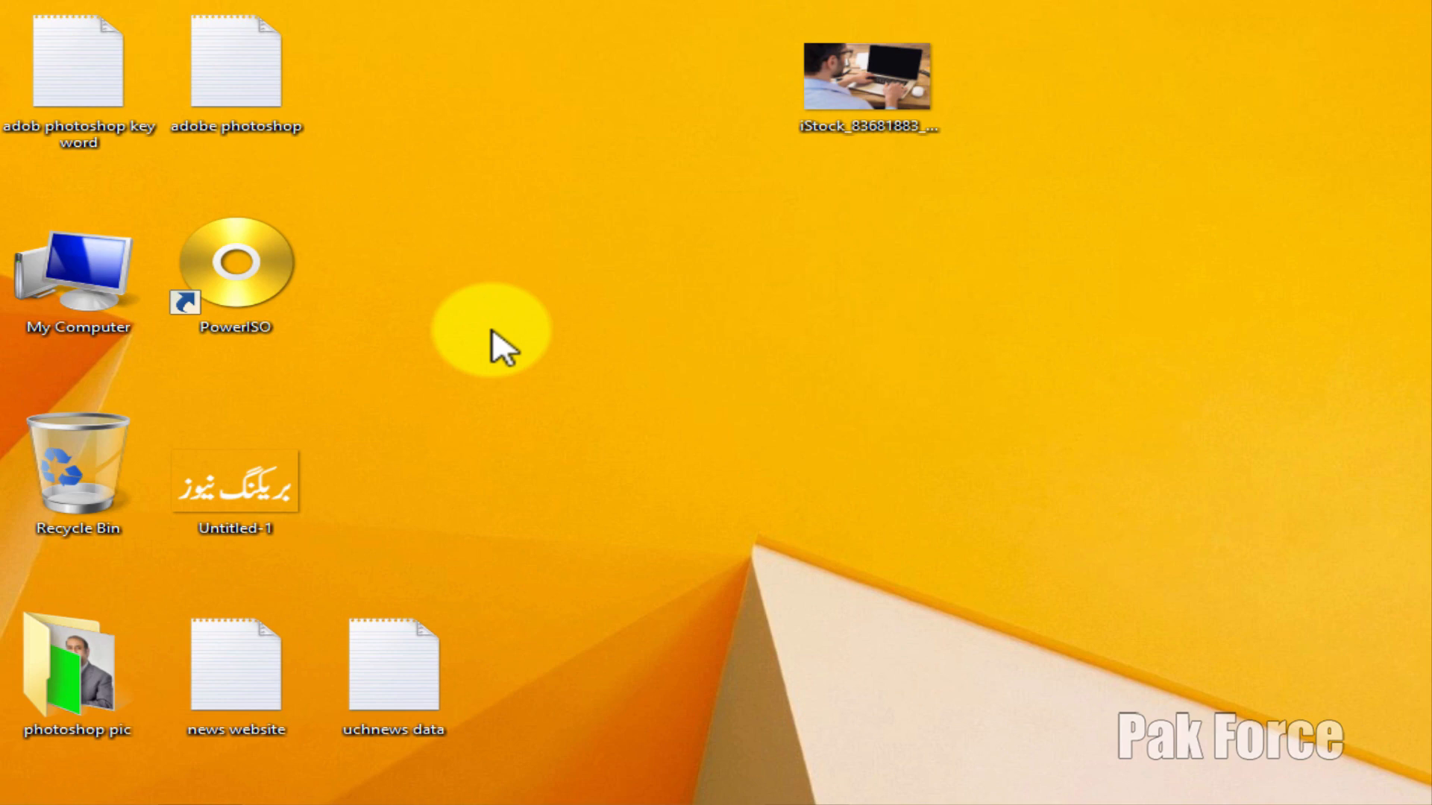
- Open My Computer and refresh the drive list to check for the connected USB drive
{"action": "double_click", "coordinate": [41, 287]}
{"action": "right_click", "coordinate": [828, 306]}
{"action": "left_click", "coordinate": [951, 396]}
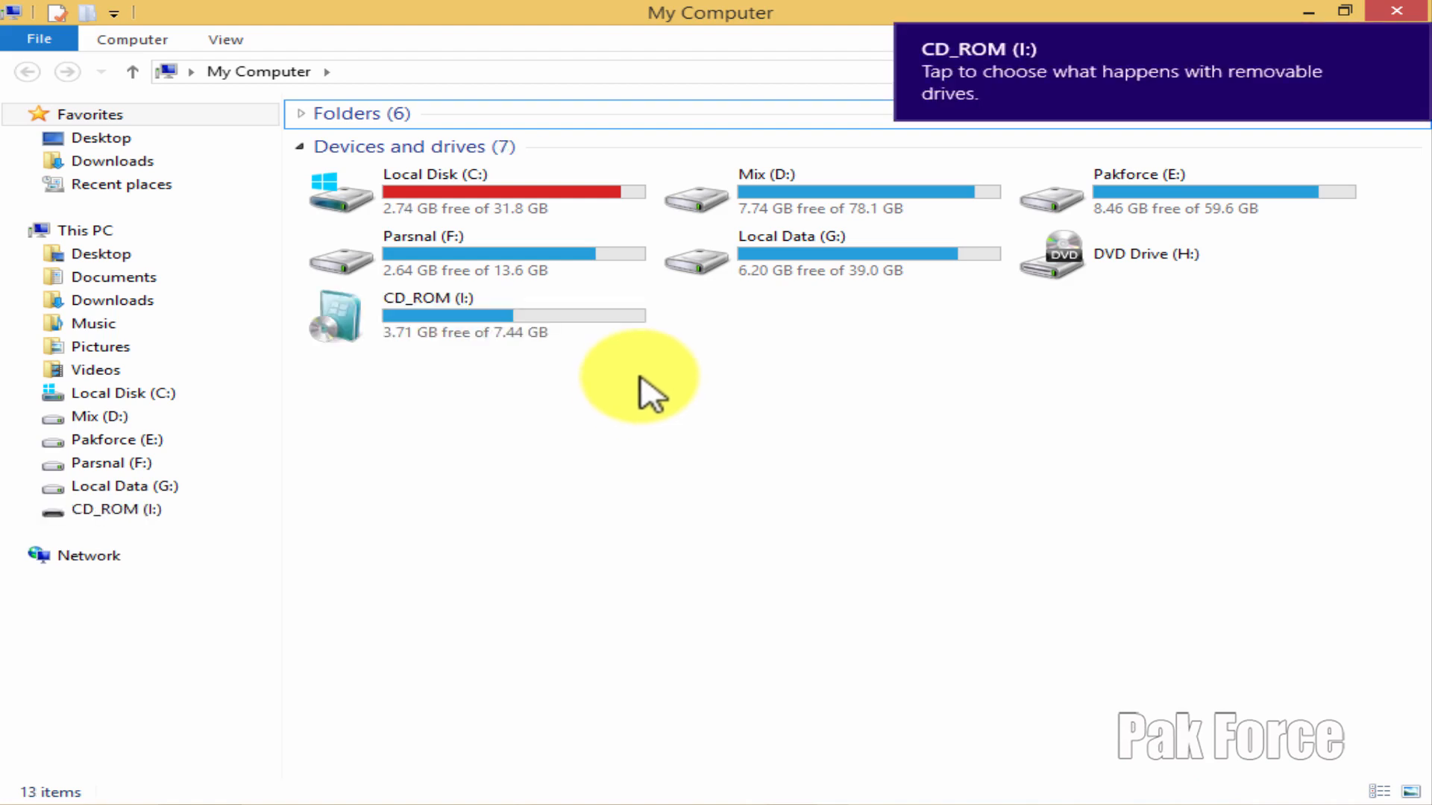
{"action": "right_click", "coordinate": [745, 373]}
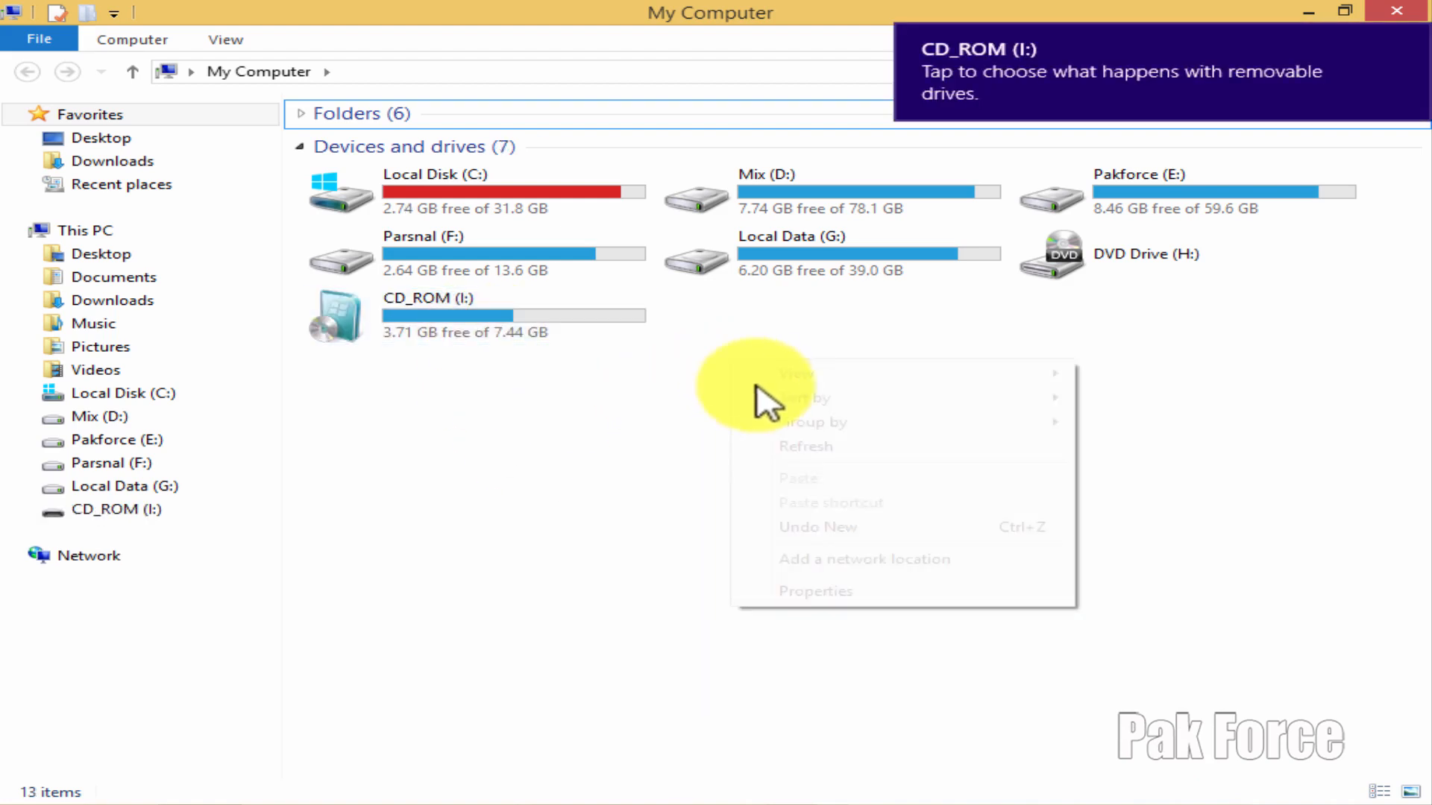
{"action": "left_click", "coordinate": [775, 442]}
{"action": "right_click", "coordinate": [800, 331]}
{"action": "left_click", "coordinate": [850, 415]}
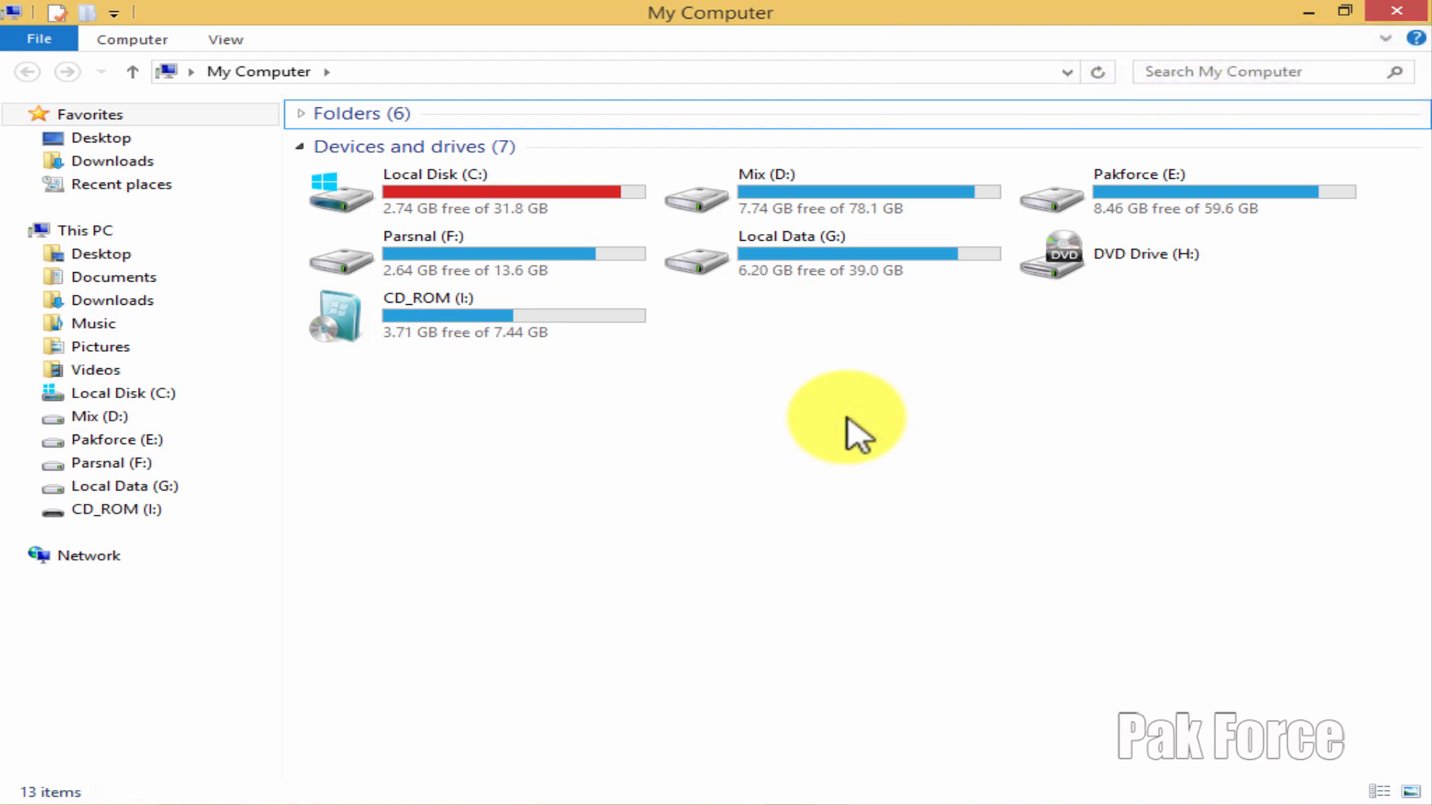
- Open the format settings of the CD_ROM (I:) drive, restore the device defaults and set the volume label to PaK fORCE
{"action": "right_click", "coordinate": [460, 309]}
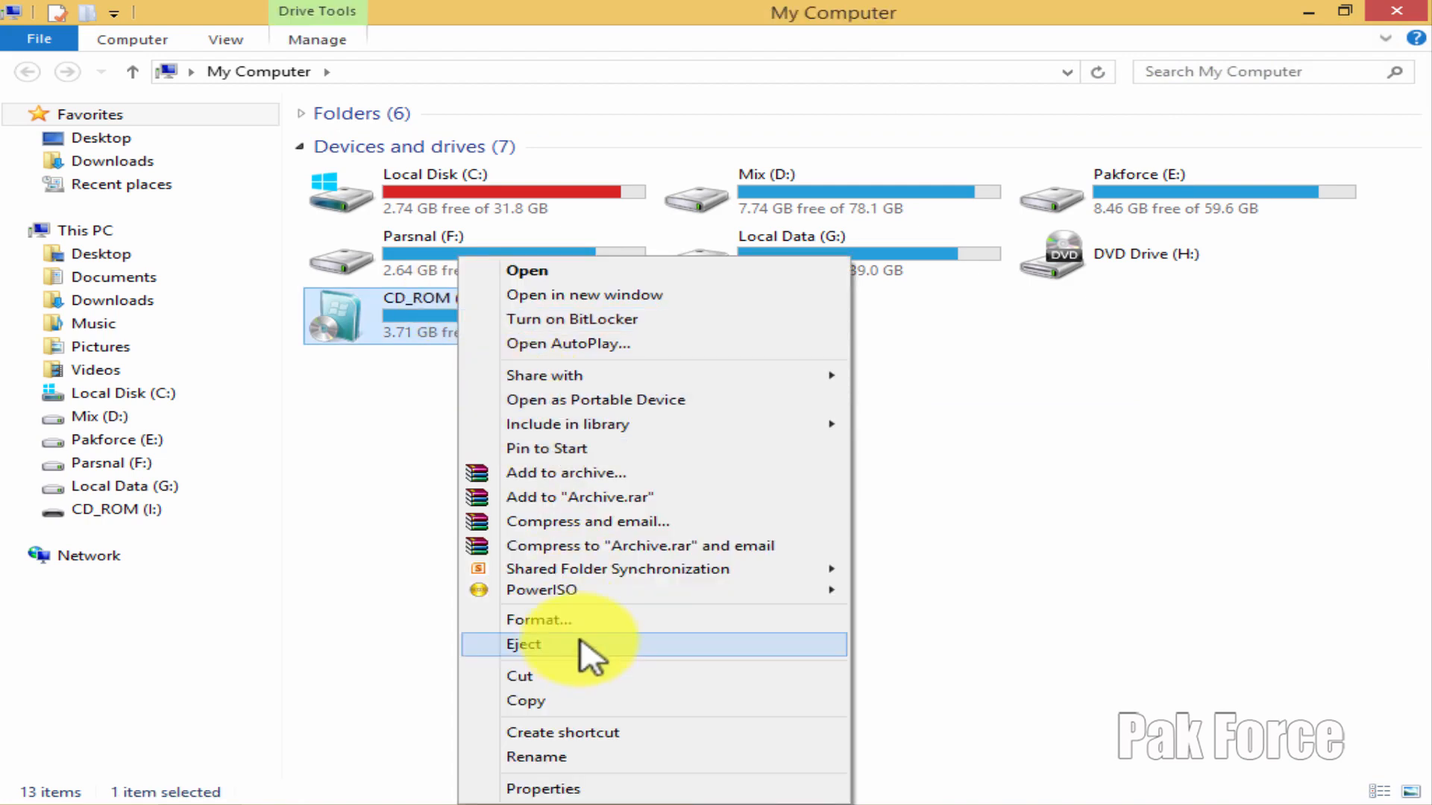
{"action": "left_click", "coordinate": [579, 620]}
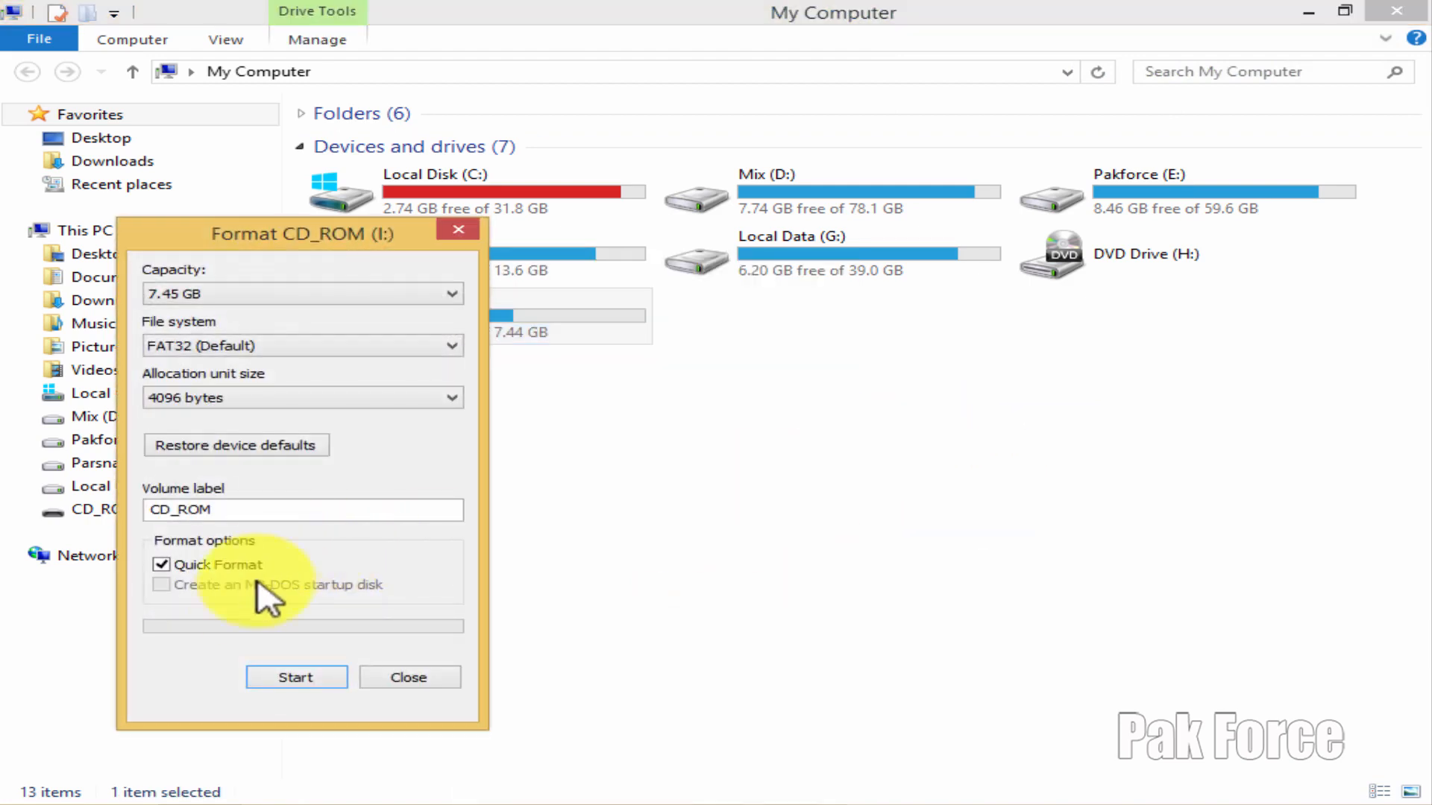
{"action": "left_click", "coordinate": [237, 448]}
{"action": "double_click", "coordinate": [239, 512]}
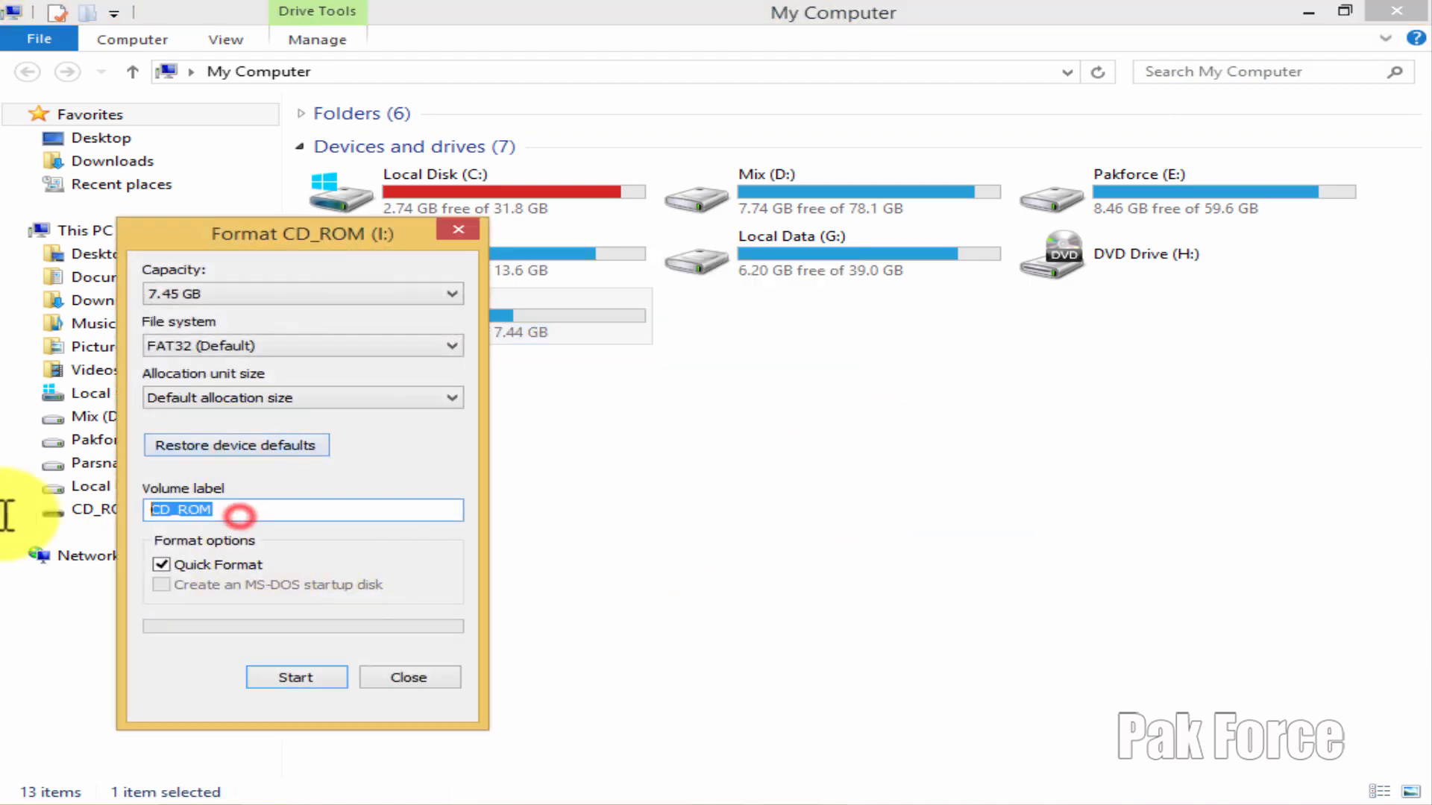
{"action": "key", "text": "BackSpace"}
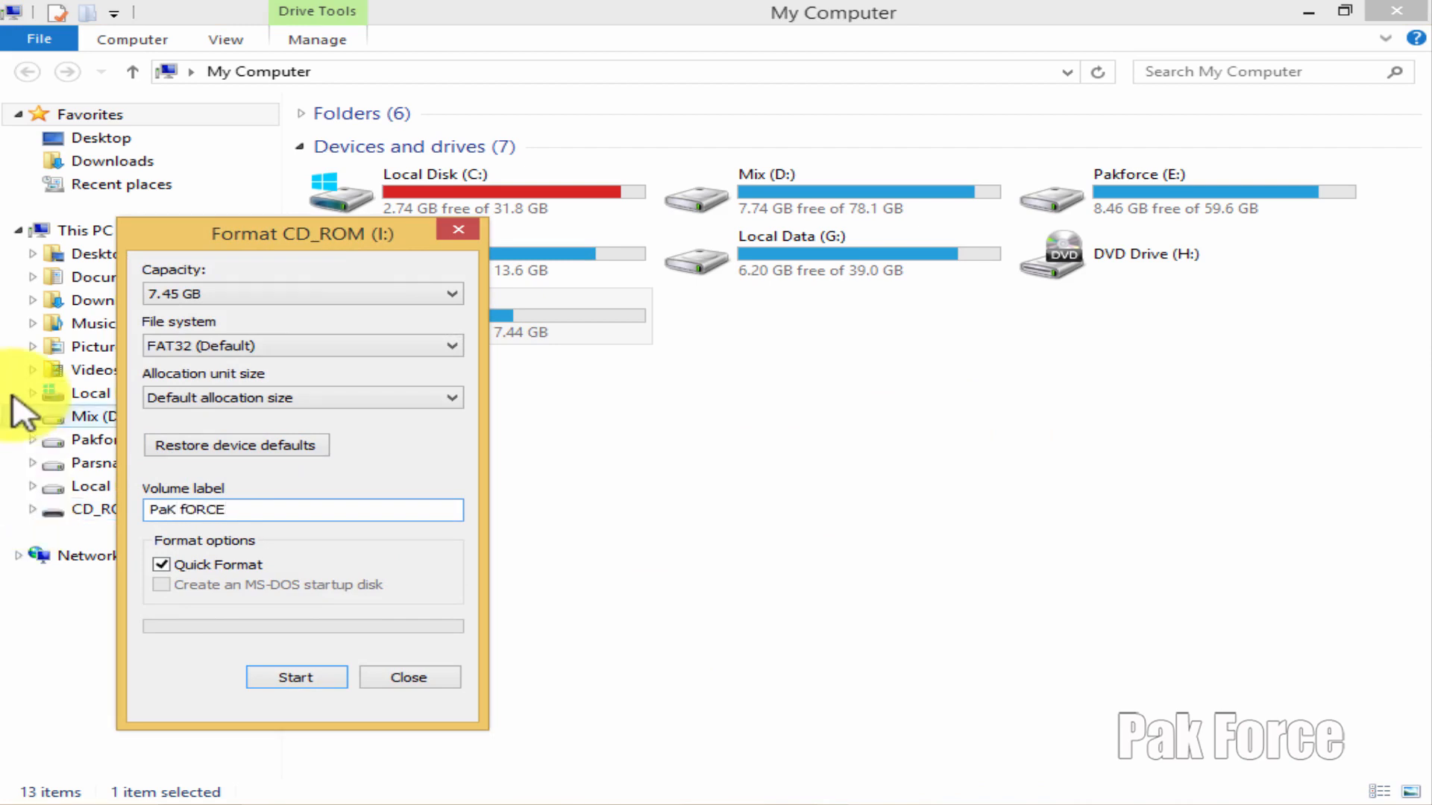
- Quick format drive I: as FAT32, close the format dialog and refresh the drive list
{"action": "left_click", "coordinate": [296, 668]}
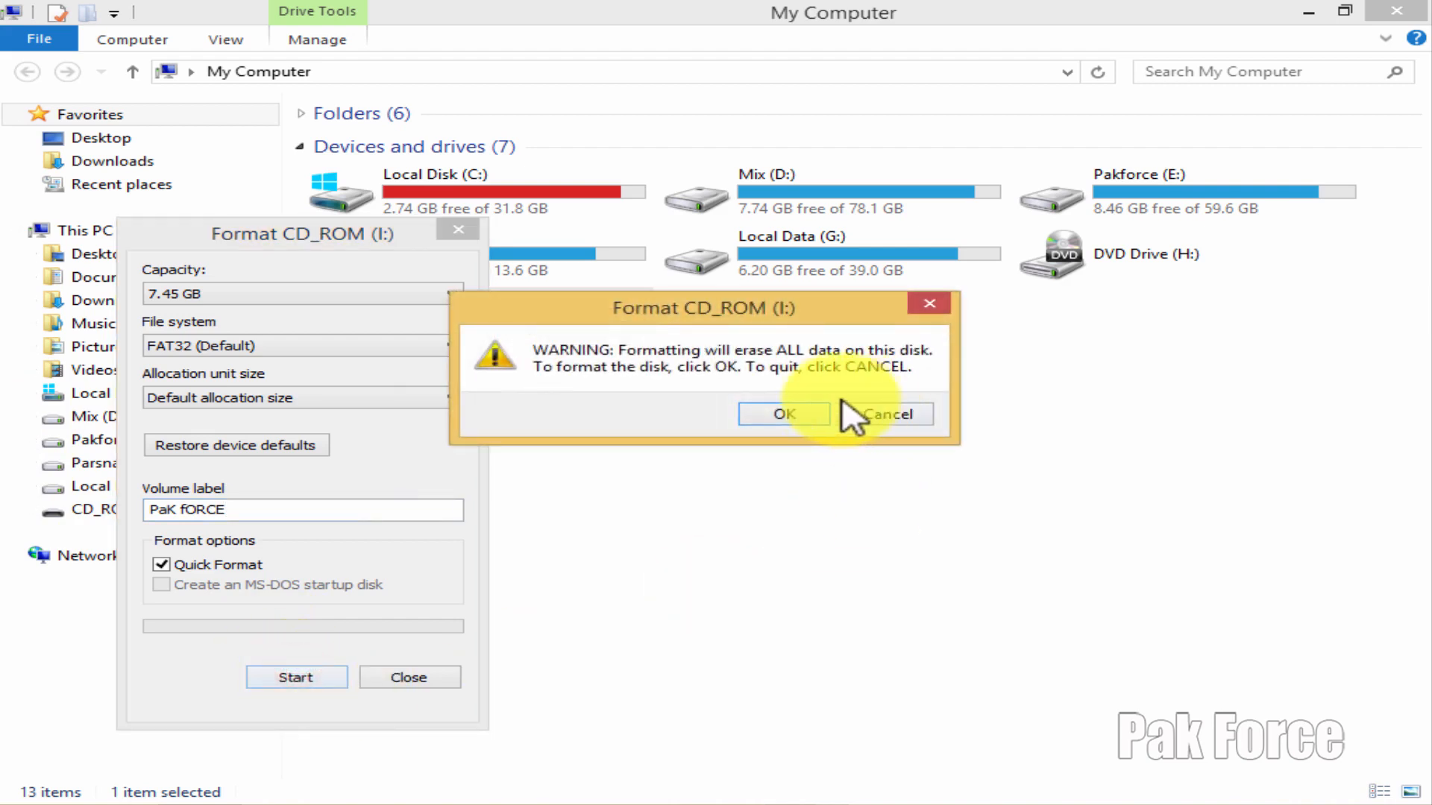
{"action": "left_click", "coordinate": [809, 414]}
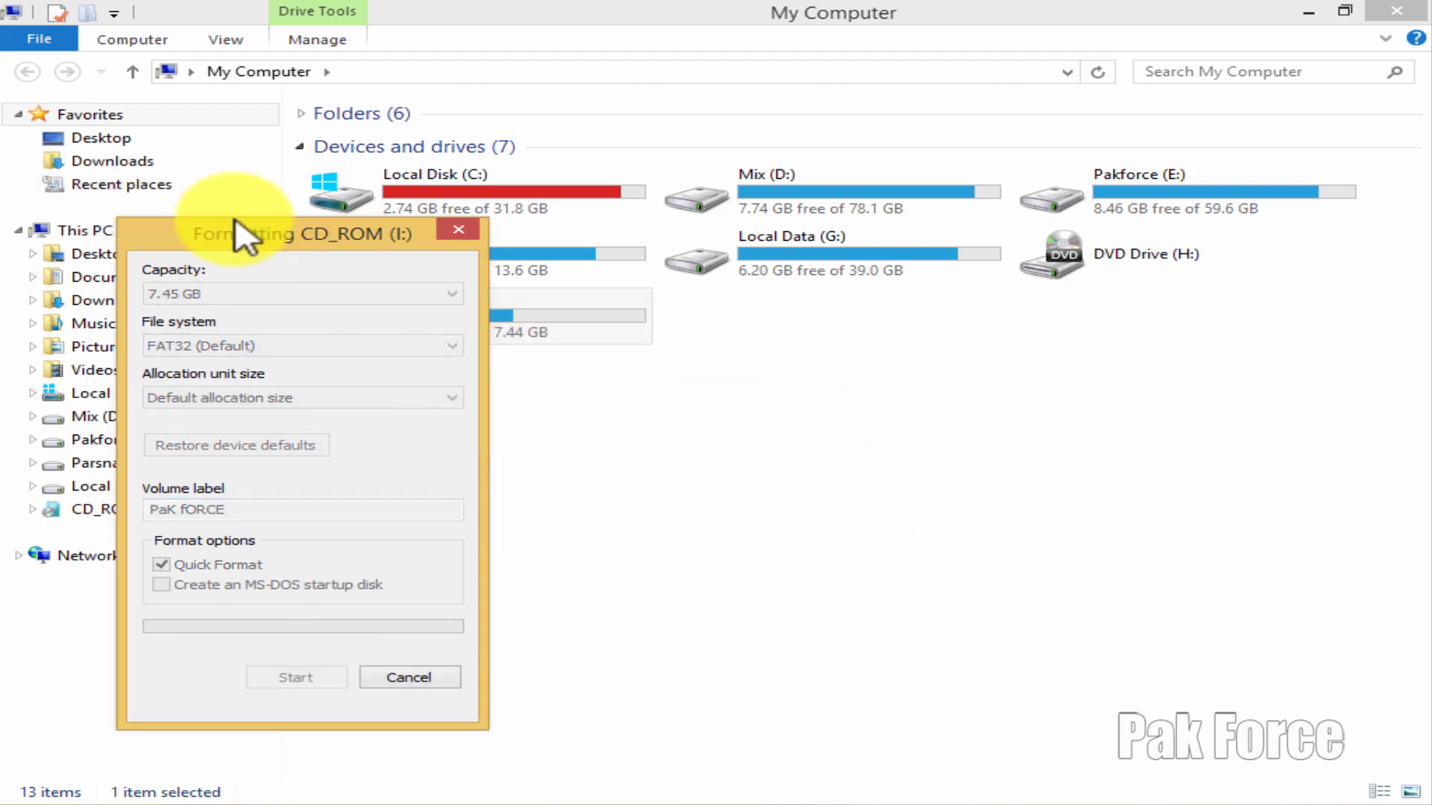
{"action": "left_click_drag", "start_coordinate": [252, 239], "coordinate": [837, 190]}
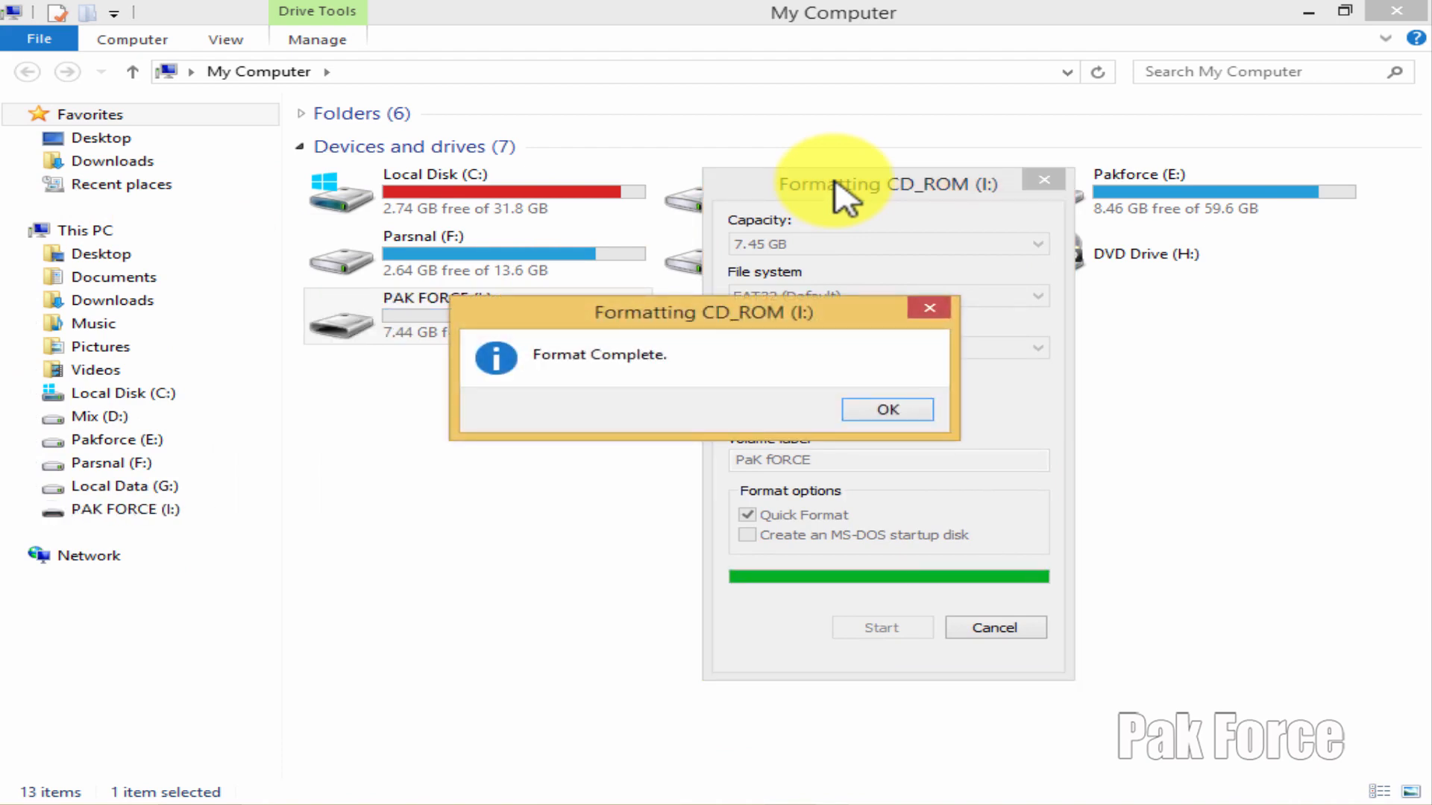
{"action": "left_click", "coordinate": [889, 411]}
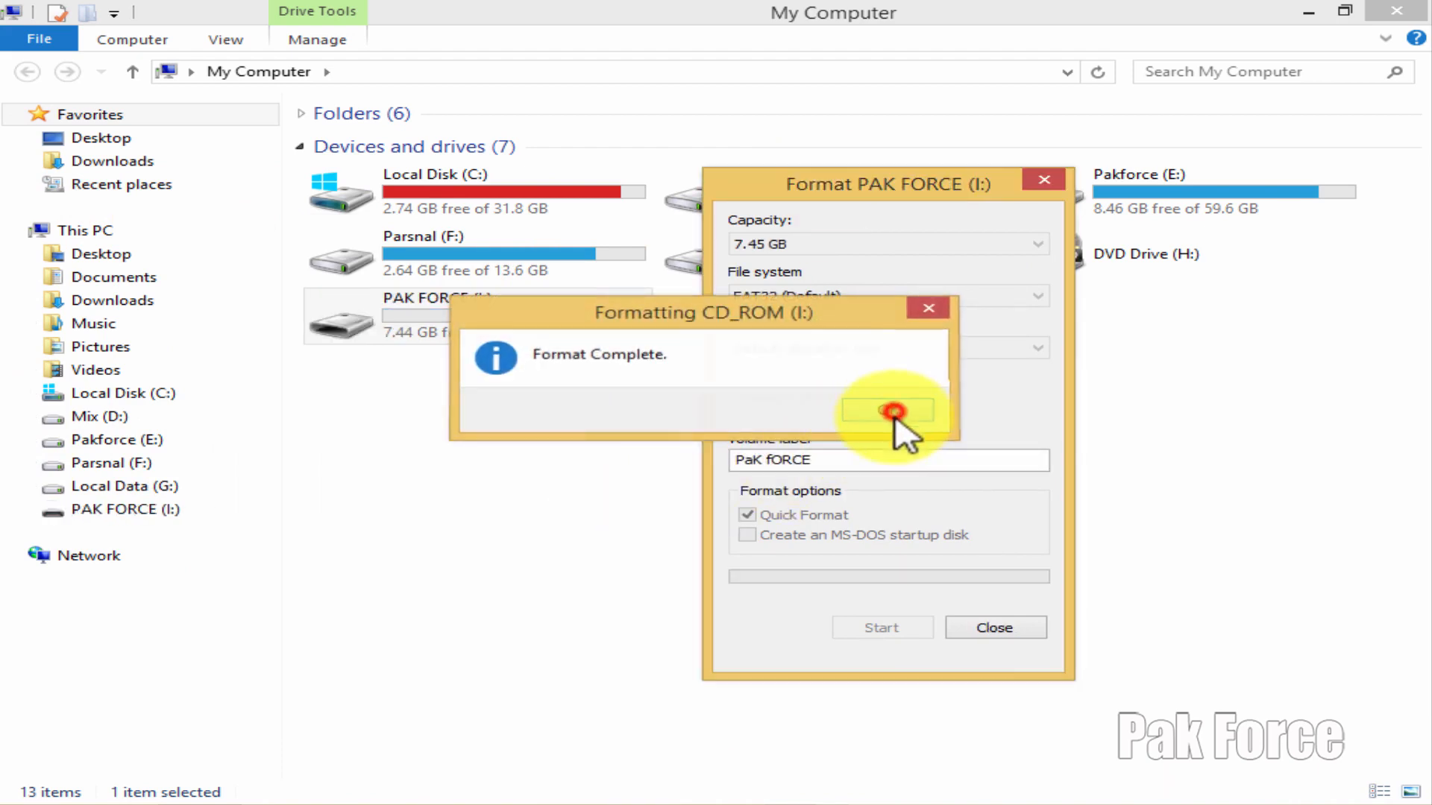
{"action": "left_click", "coordinate": [992, 632]}
{"action": "right_click", "coordinate": [824, 470]}
{"action": "left_click", "coordinate": [865, 505]}
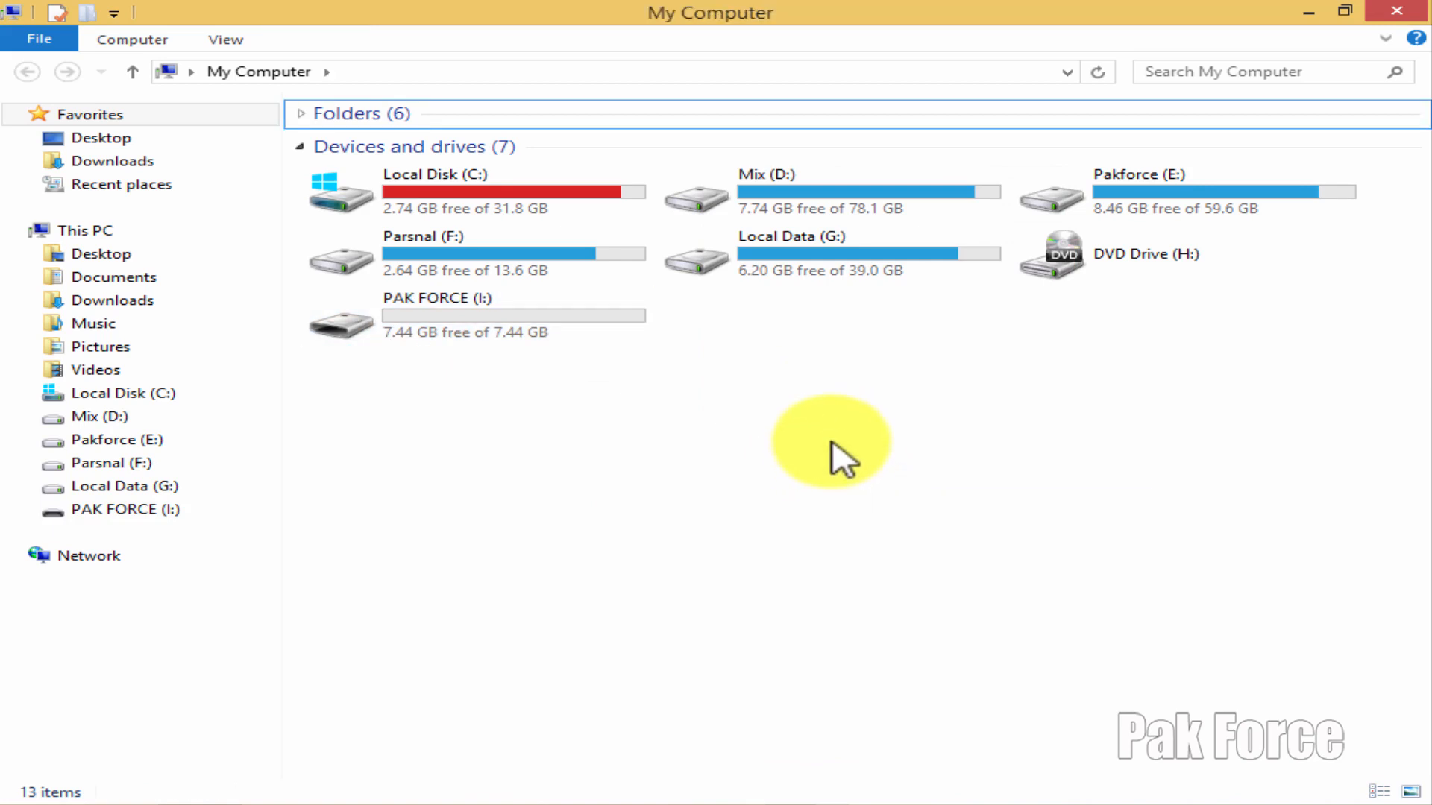
- Look in New folder (4) on drive D: for the WXPVOL_EN image file, and close the window
{"action": "double_click", "coordinate": [821, 183]}
{"action": "double_click", "coordinate": [1168, 183]}
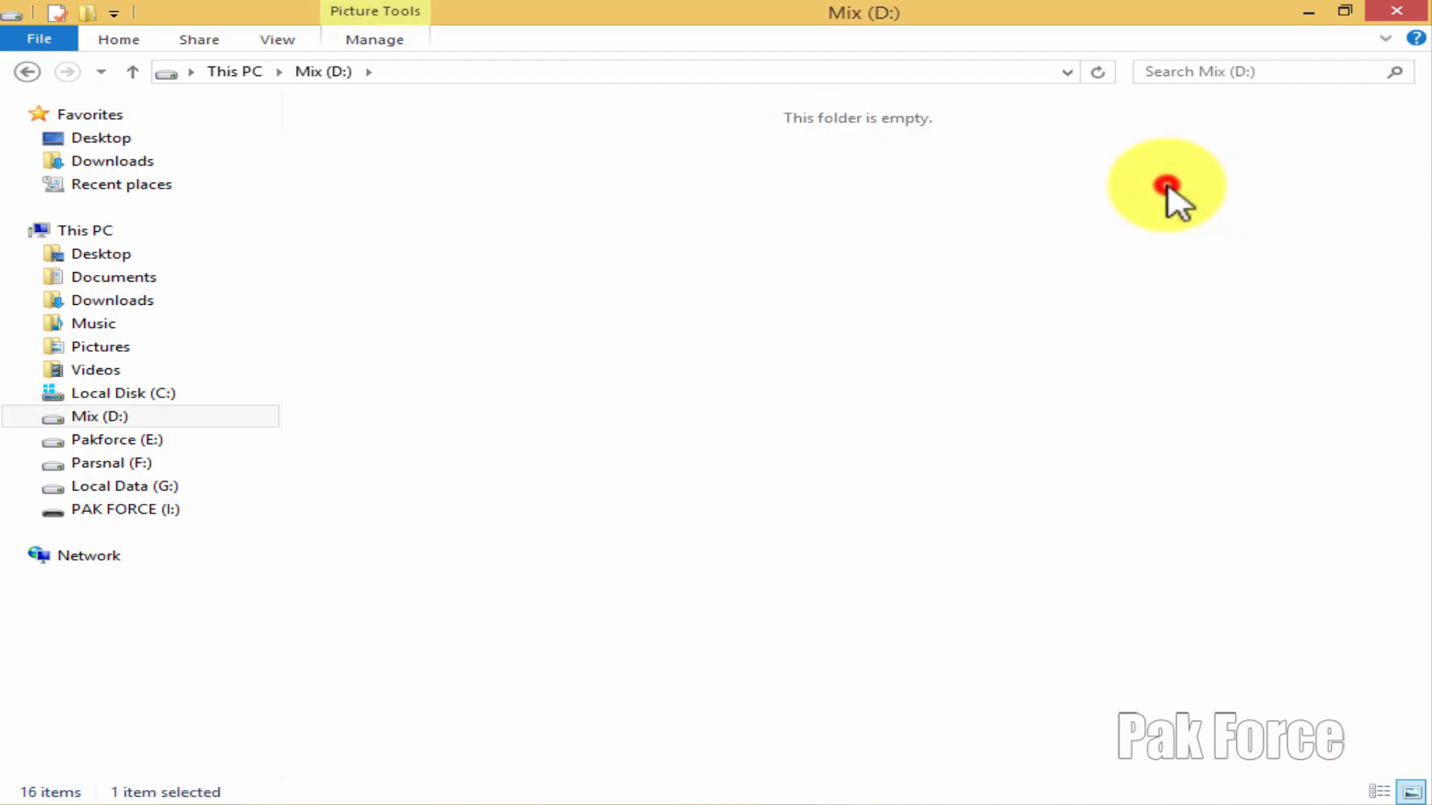
{"action": "right_click", "coordinate": [584, 191]}
{"action": "left_click", "coordinate": [613, 276]}
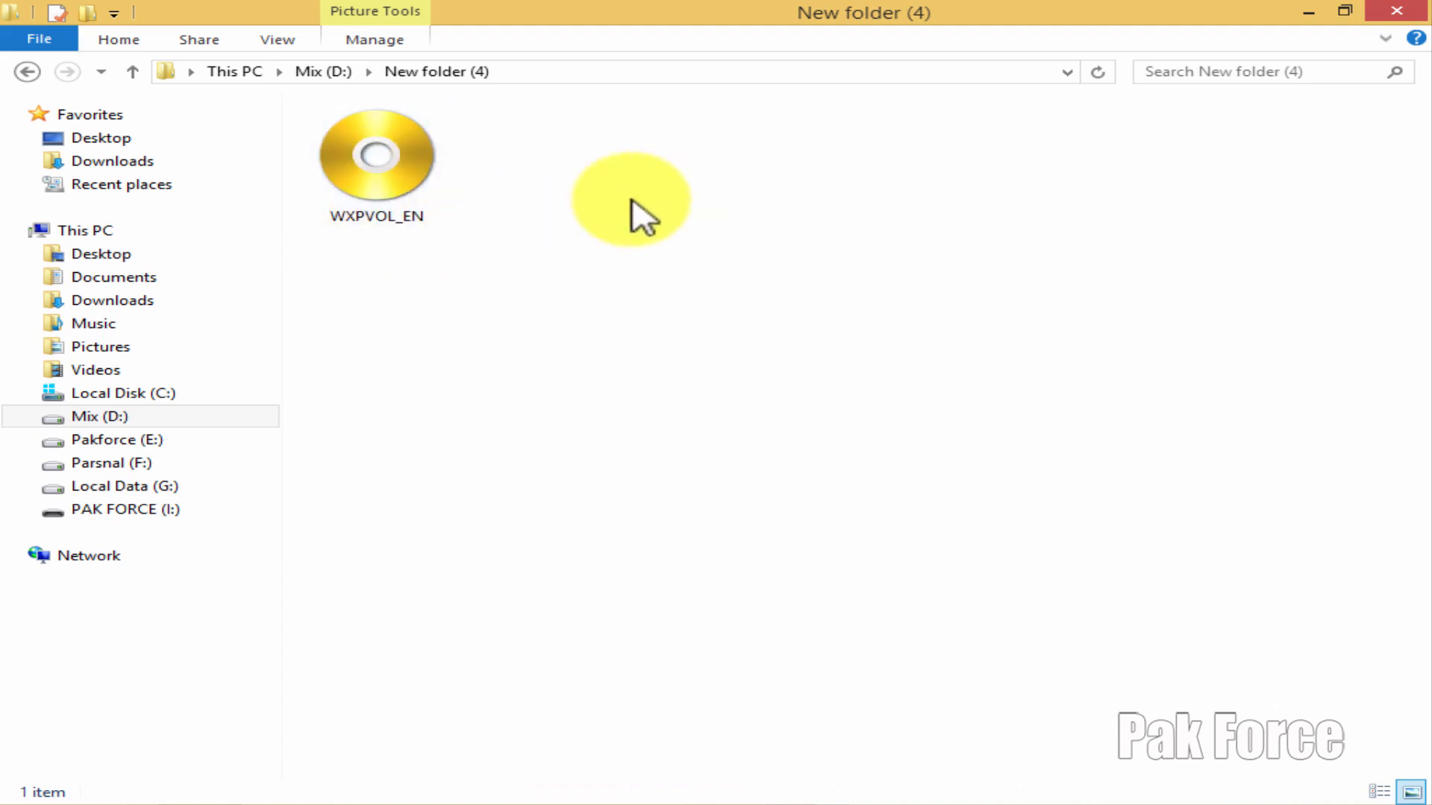
{"action": "left_click", "coordinate": [1396, 12]}
- Refresh the desktop and open PowerISO again
{"action": "right_click", "coordinate": [1059, 155]}
{"action": "left_click", "coordinate": [1109, 211]}
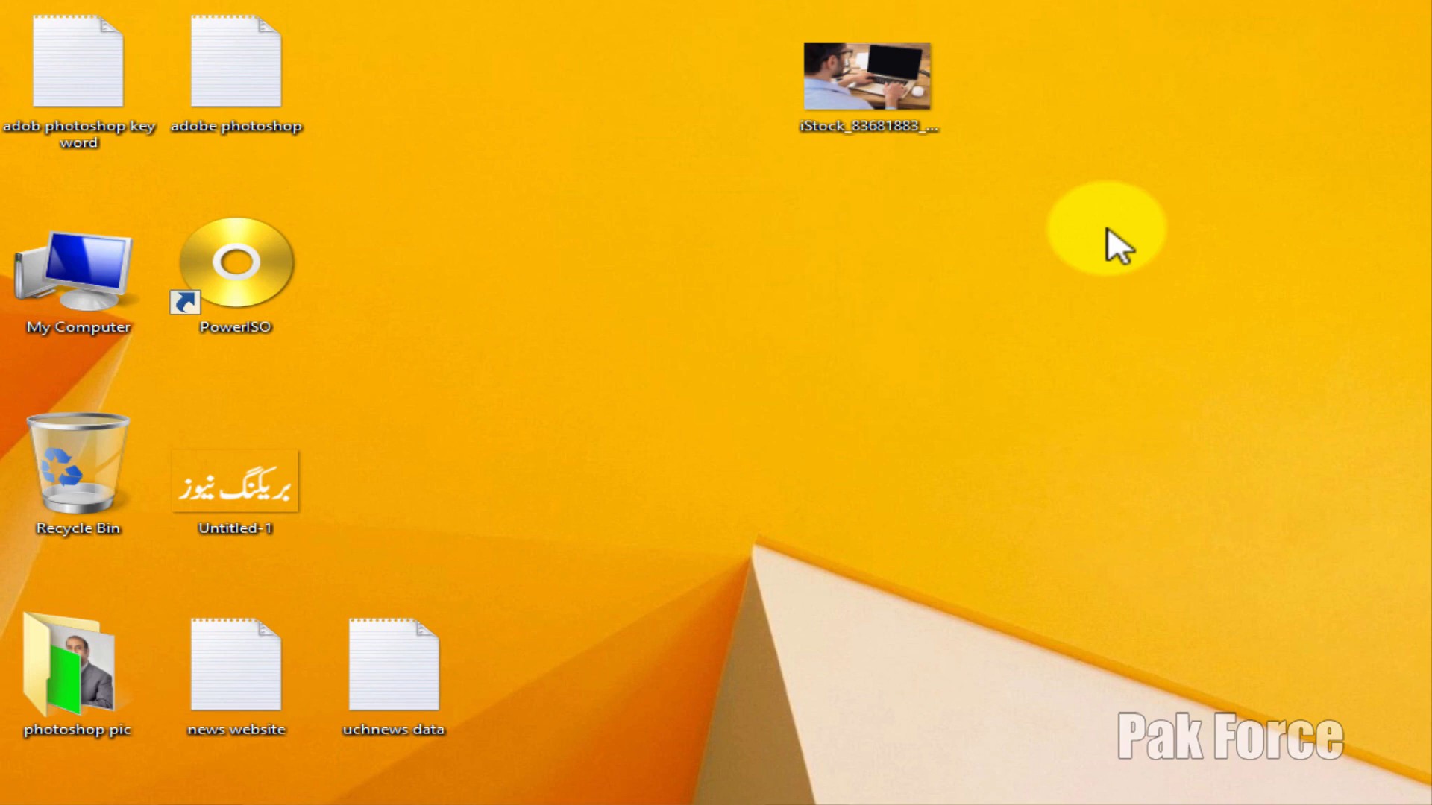
{"action": "double_click", "coordinate": [217, 277]}
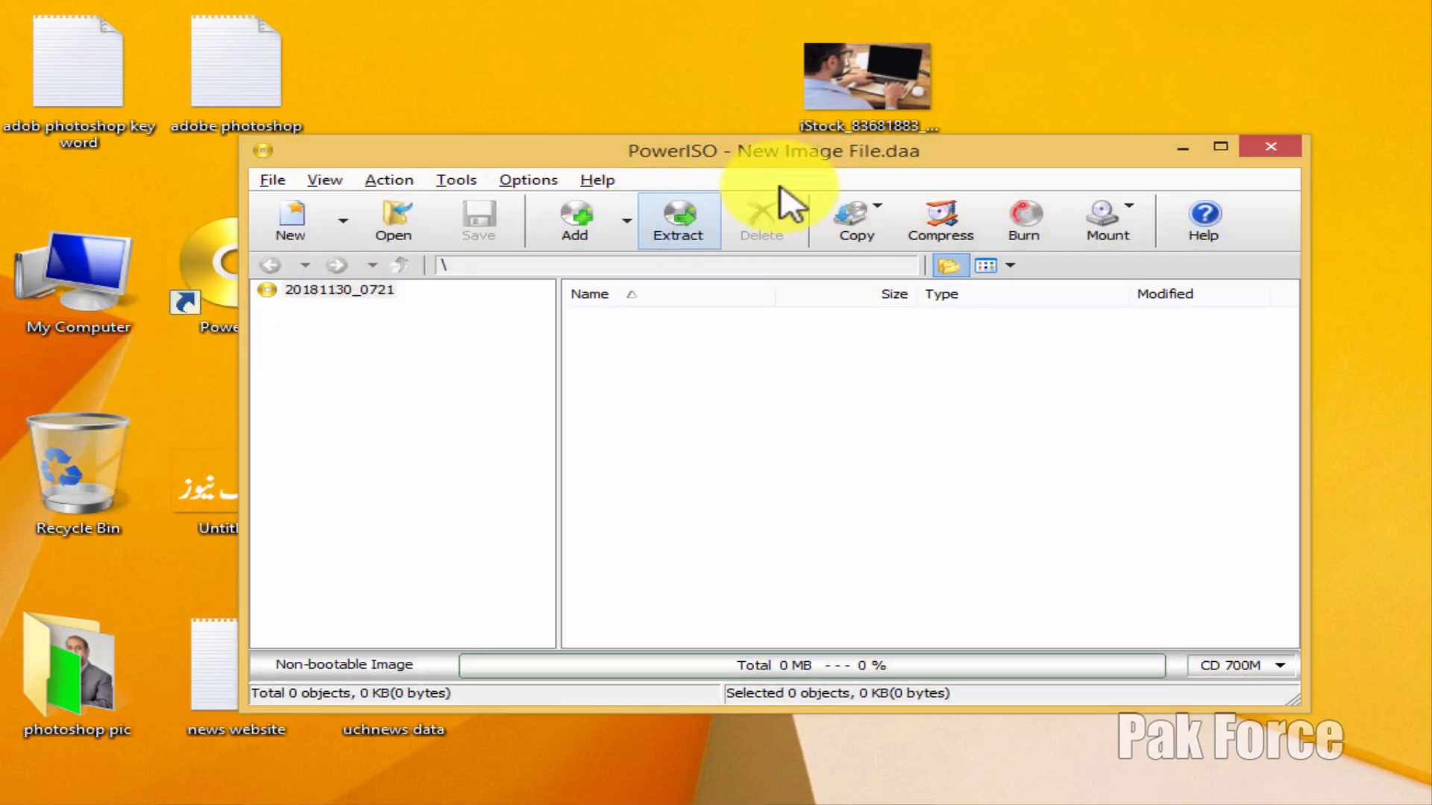
- Start the Create Bootable USB Drive tool and agree to run PowerISO as administrator
{"action": "left_click_drag", "start_coordinate": [753, 153], "coordinate": [797, 202]}
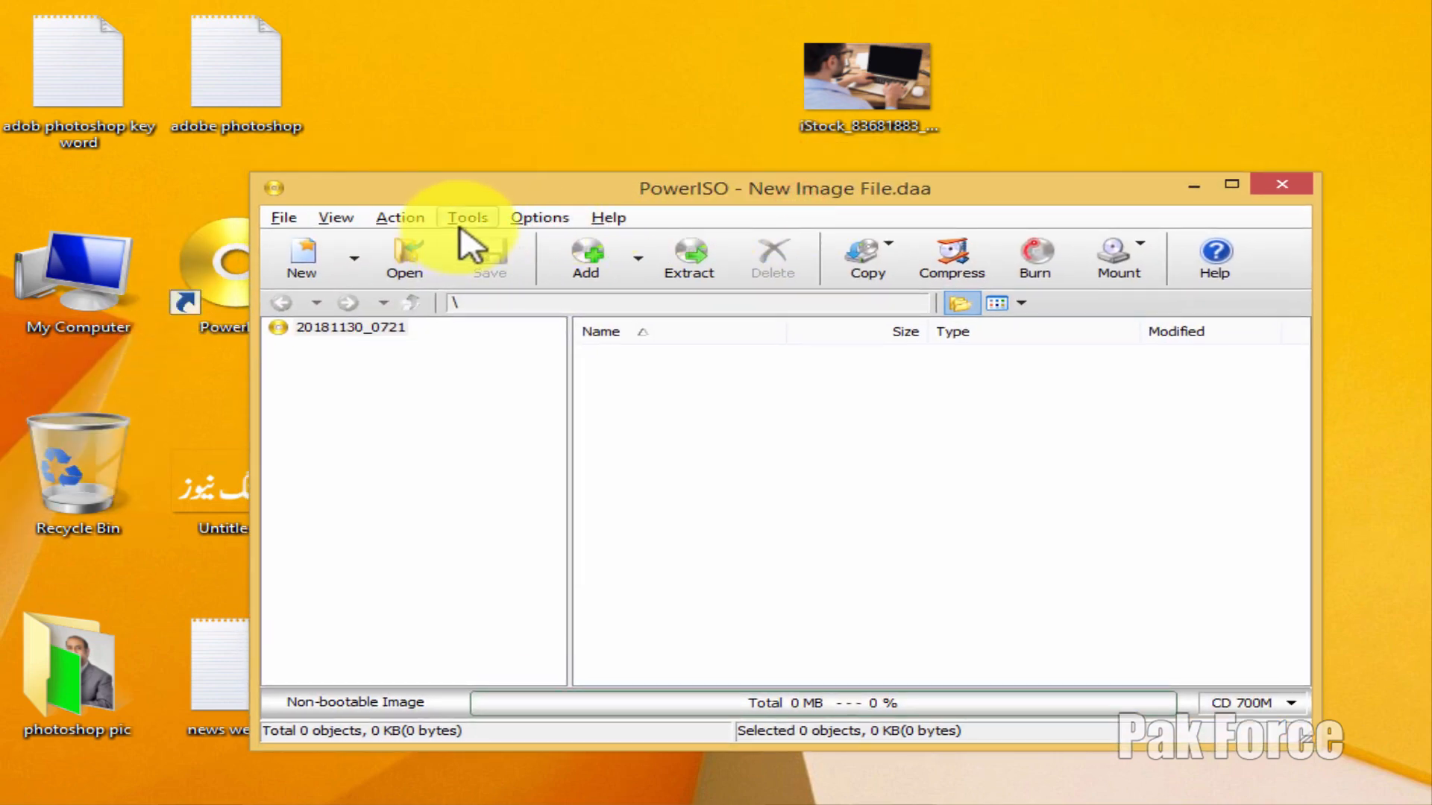
{"action": "left_click", "coordinate": [464, 222]}
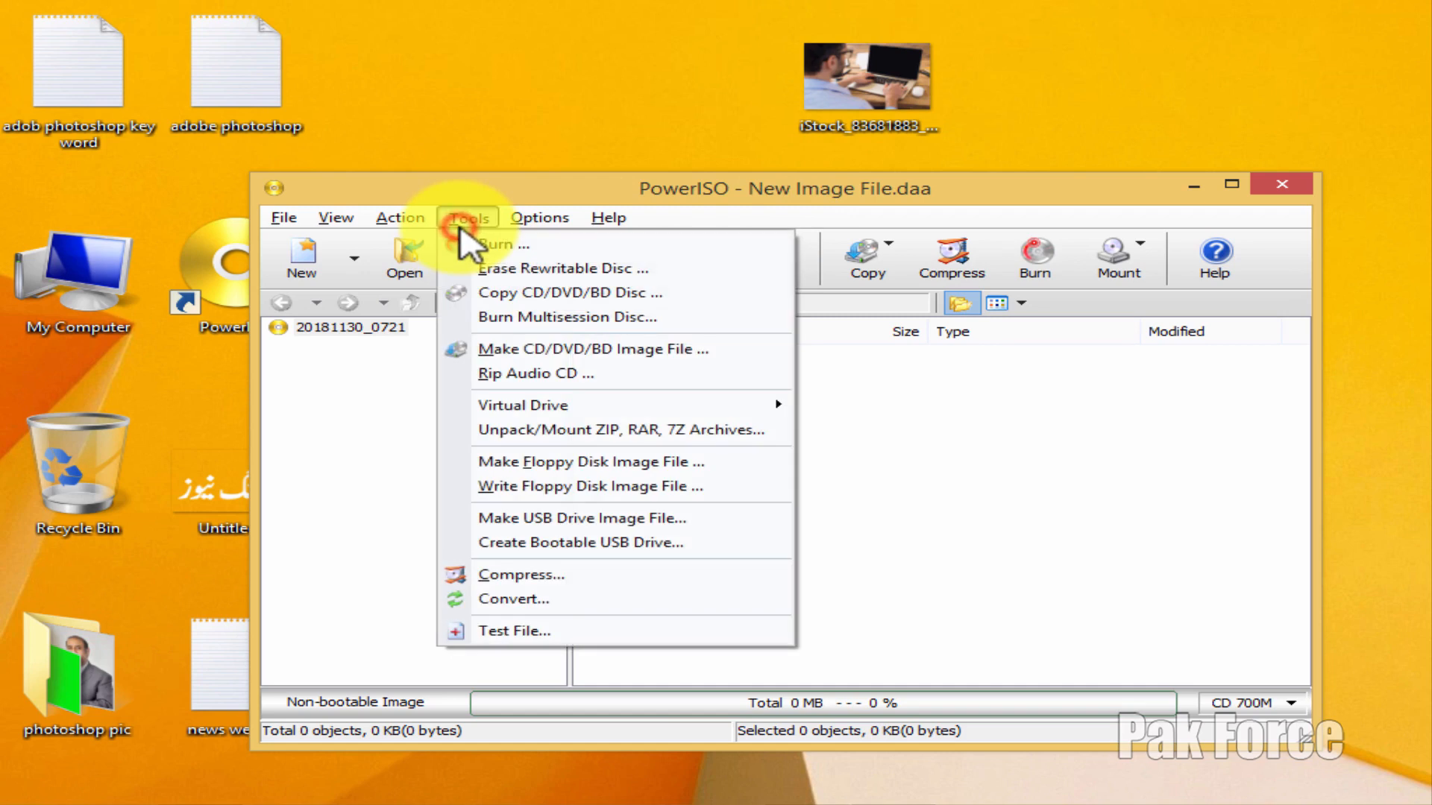
{"action": "left_click", "coordinate": [606, 544]}
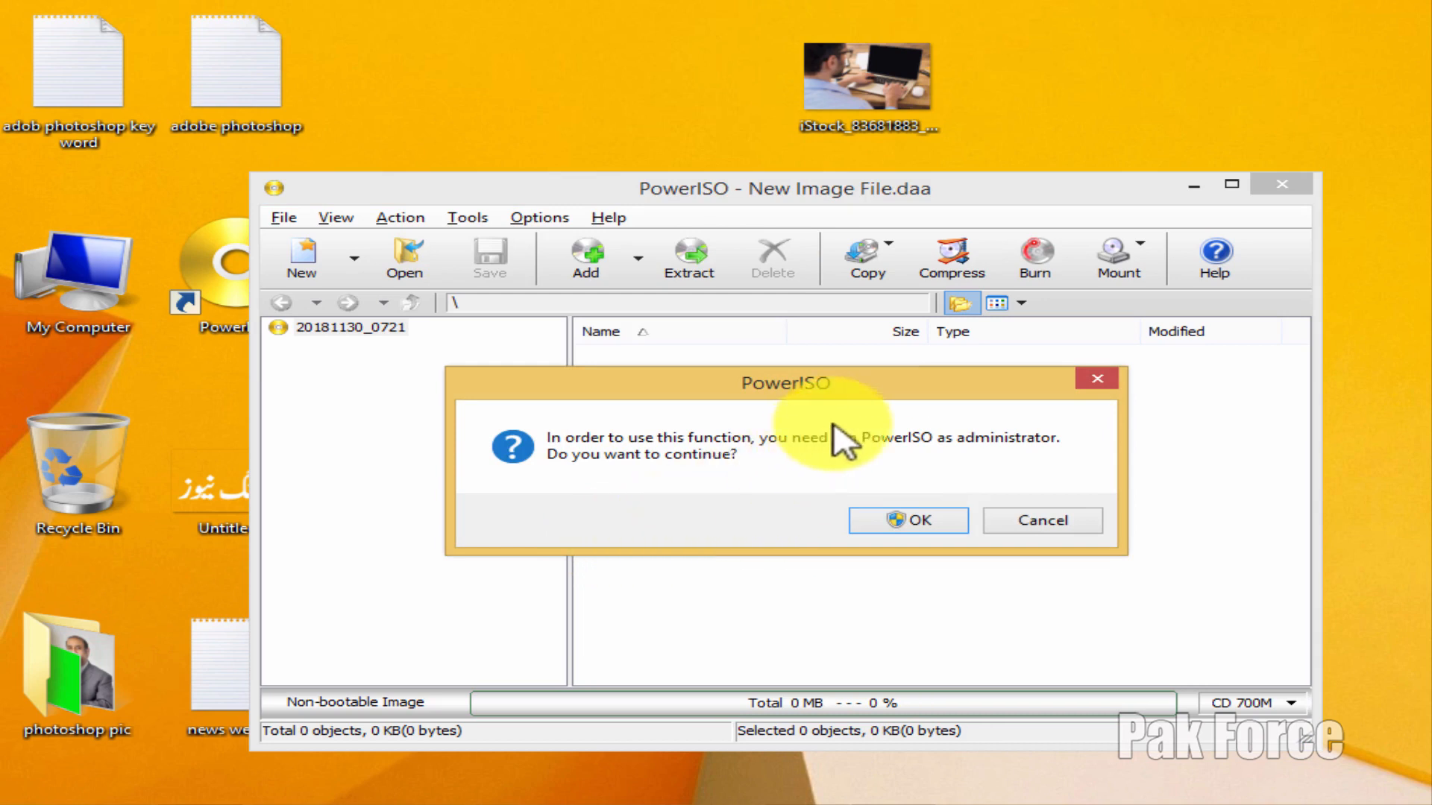
{"action": "left_click_drag", "start_coordinate": [875, 372], "coordinate": [875, 392]}
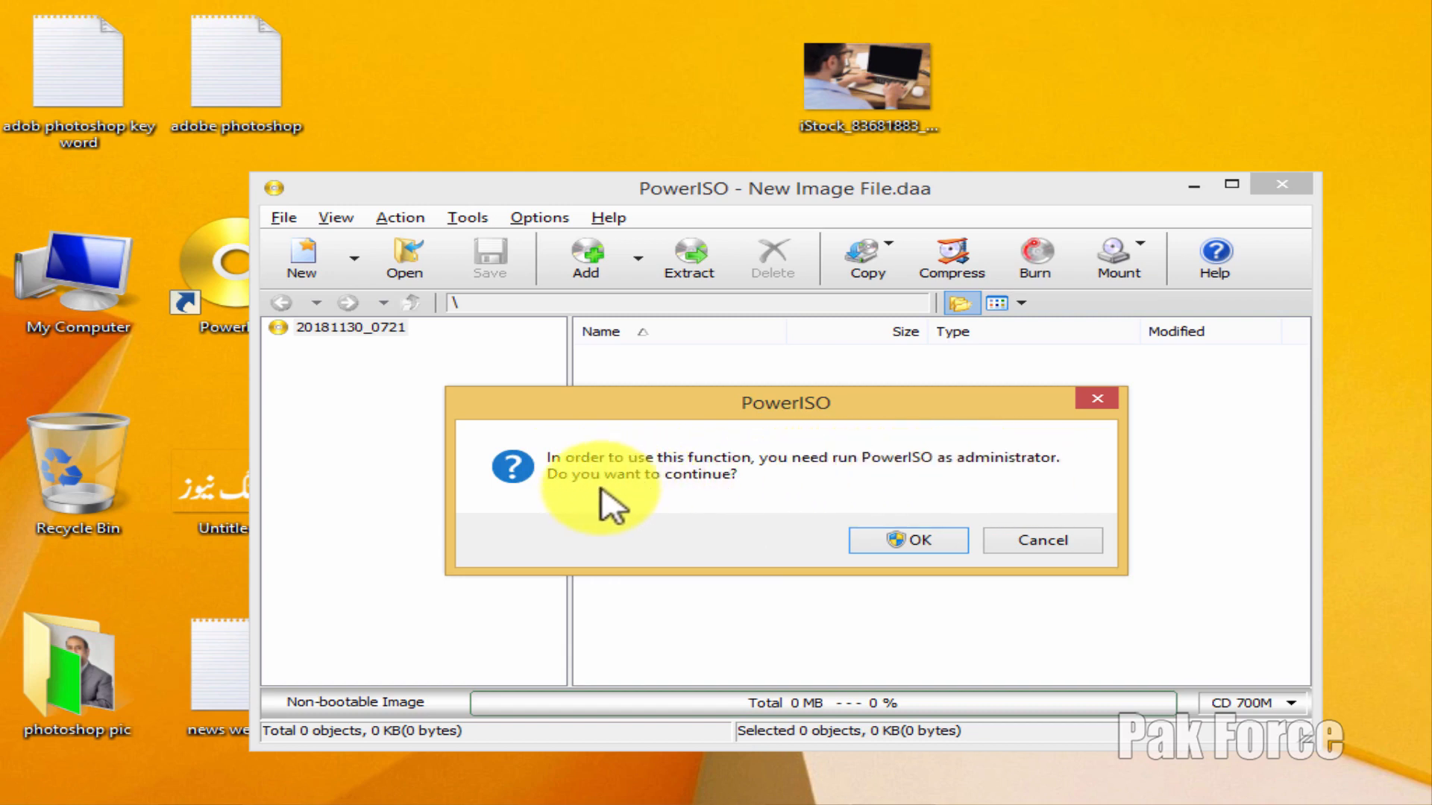
{"action": "left_click", "coordinate": [926, 535]}
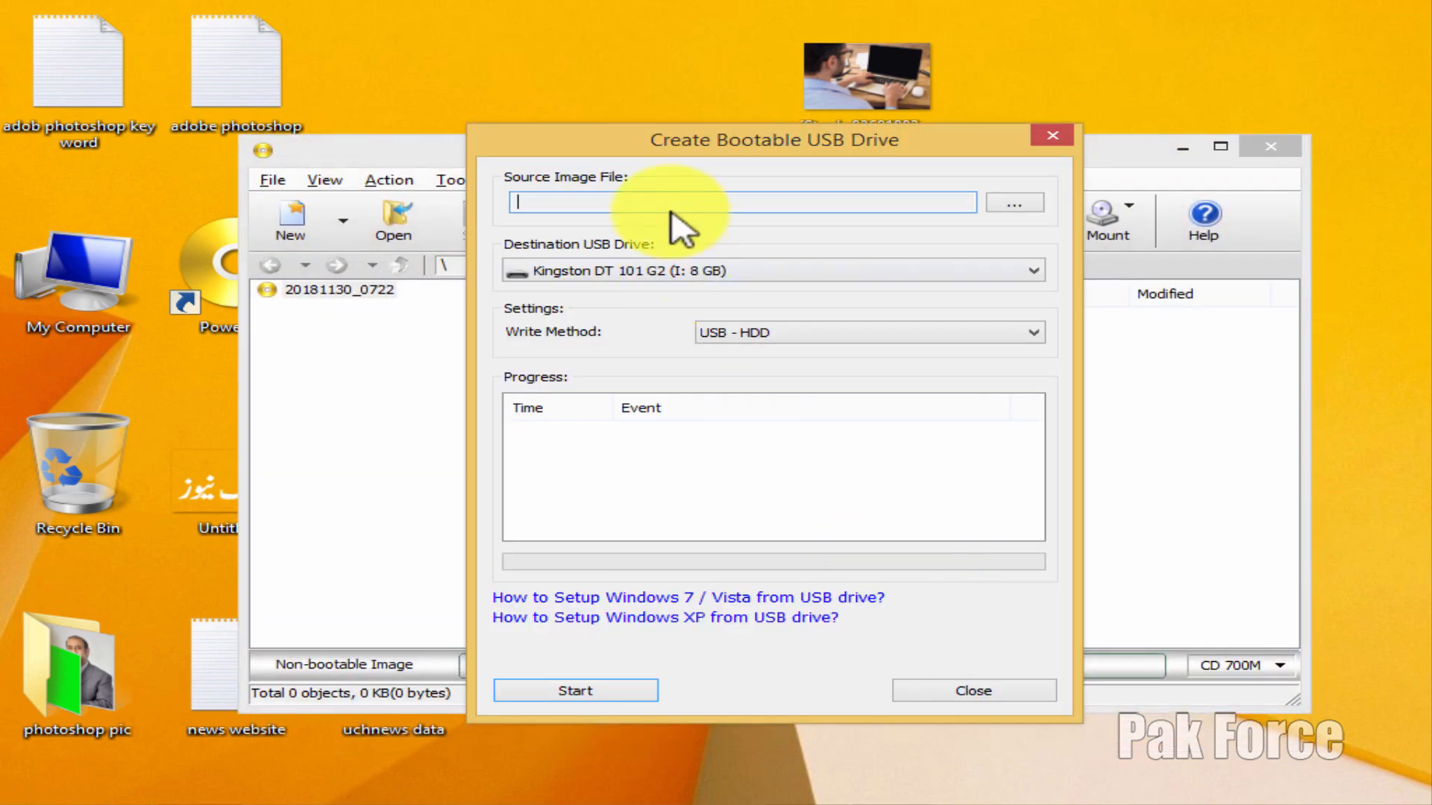
- Load the CD_ROM image from the window 7 folder on drive E: as the source image file
{"action": "left_click_drag", "start_coordinate": [718, 142], "coordinate": [709, 101]}
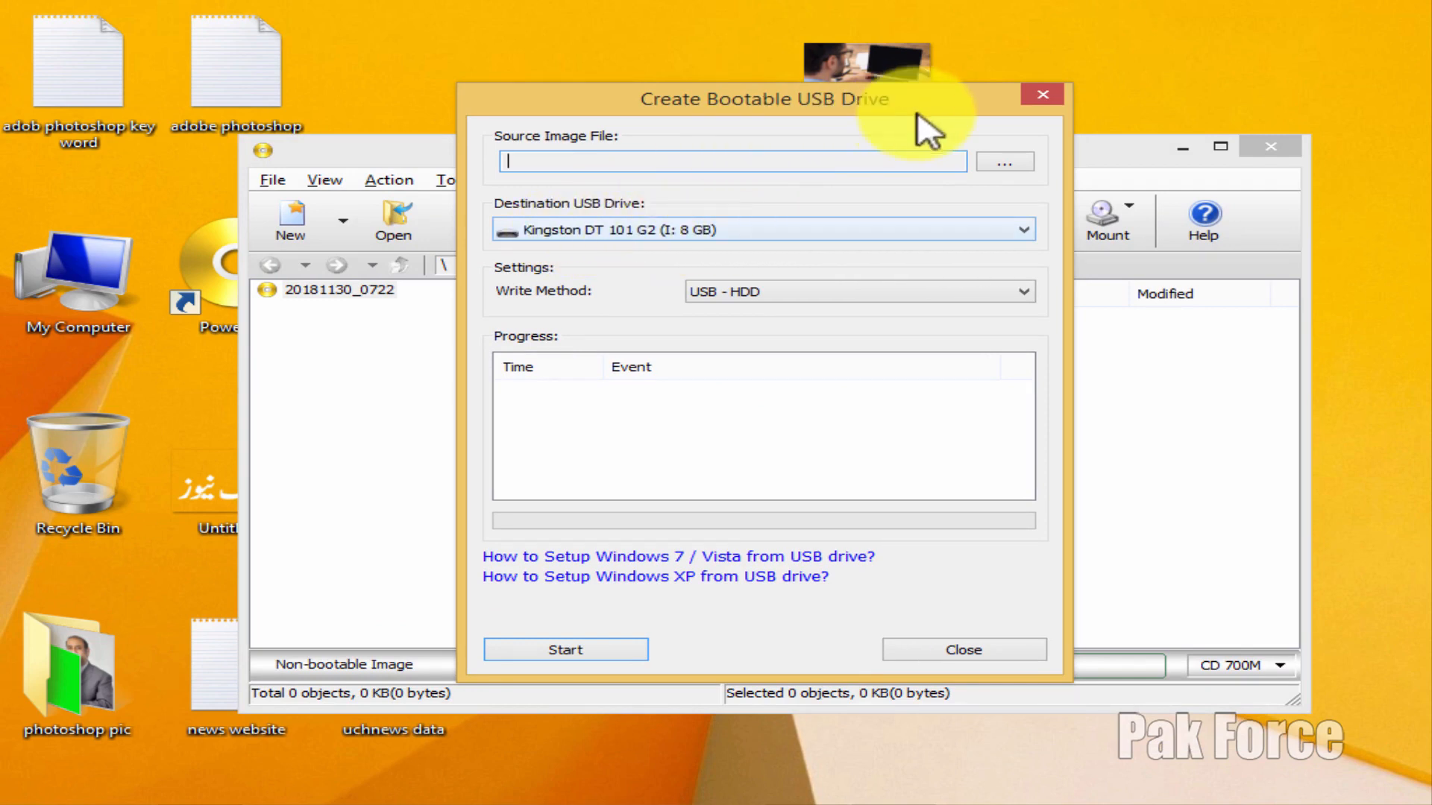
{"action": "left_click", "coordinate": [999, 162]}
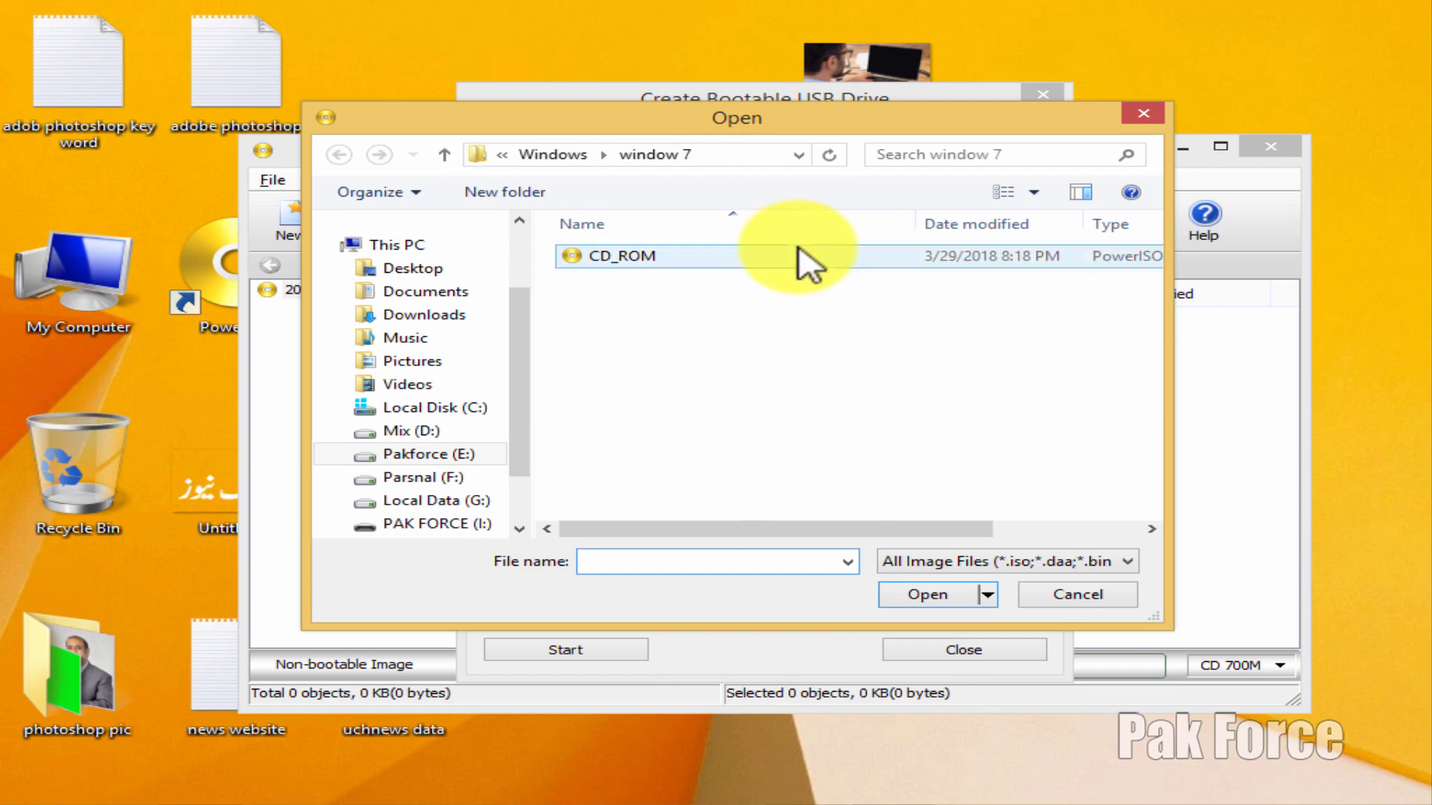
{"action": "left_click", "coordinate": [695, 255]}
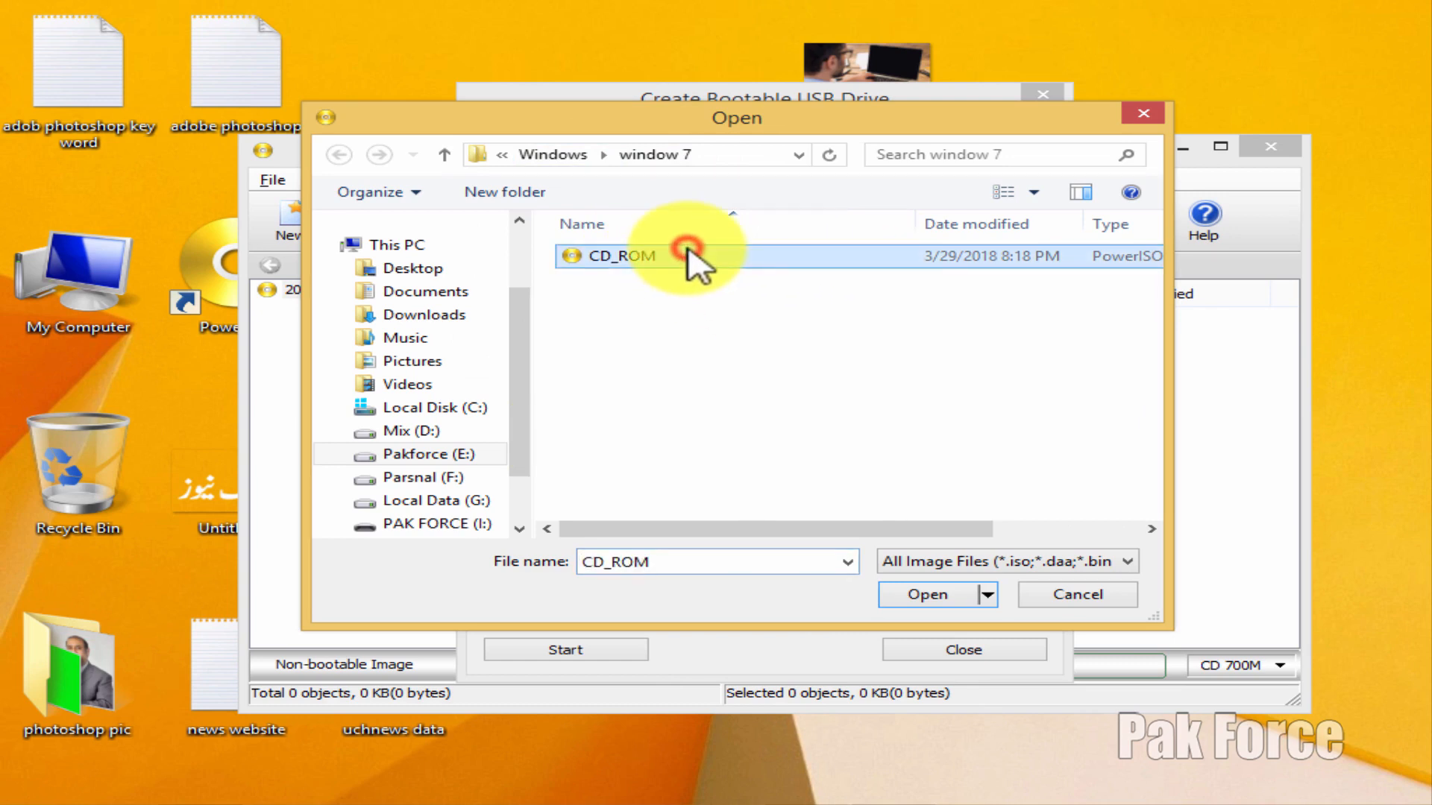
{"action": "left_click", "coordinate": [932, 597]}
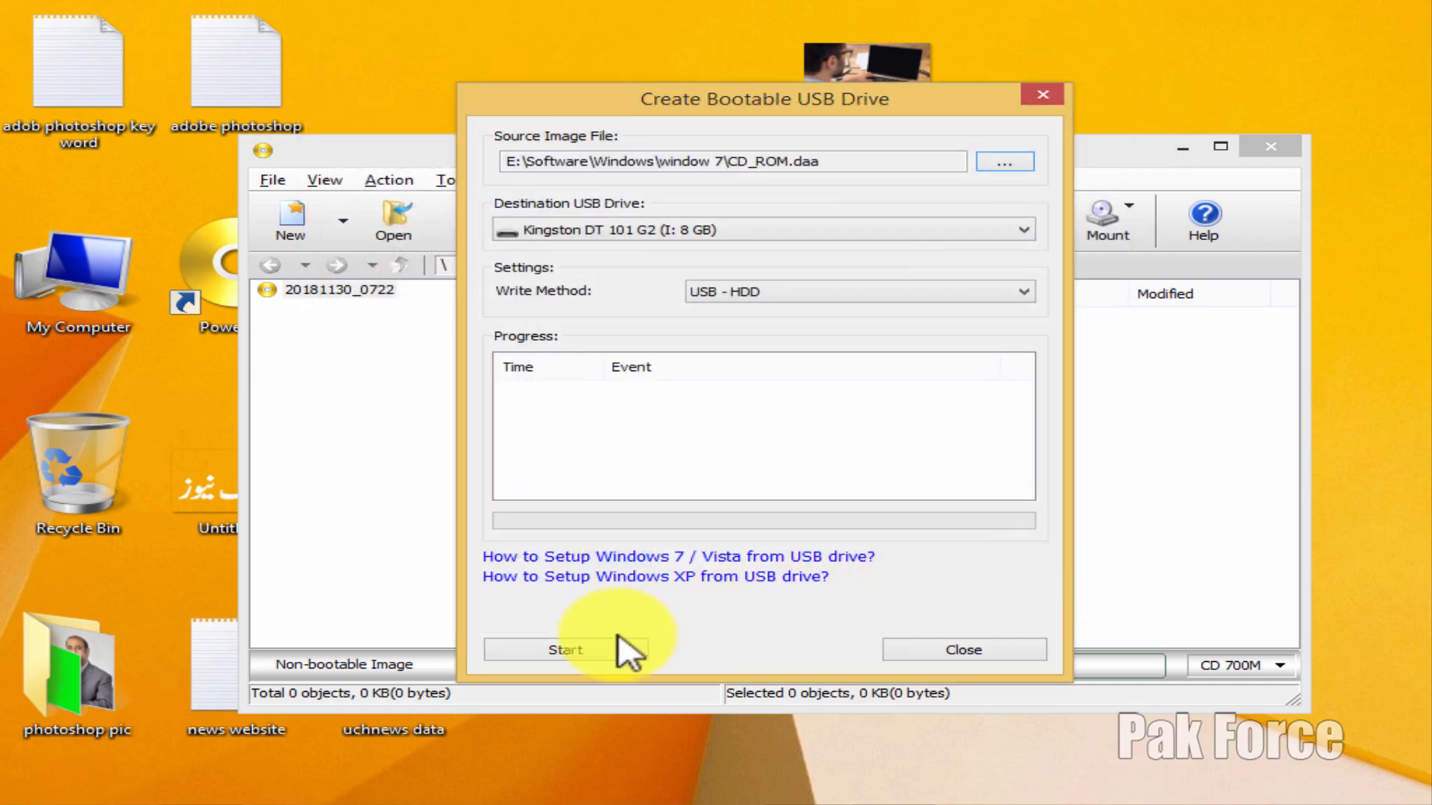
- Write the image to the Kingston DT 101 G2 USB drive, accept overwriting its data, and dismiss the completion notice
{"action": "left_click", "coordinate": [574, 650]}
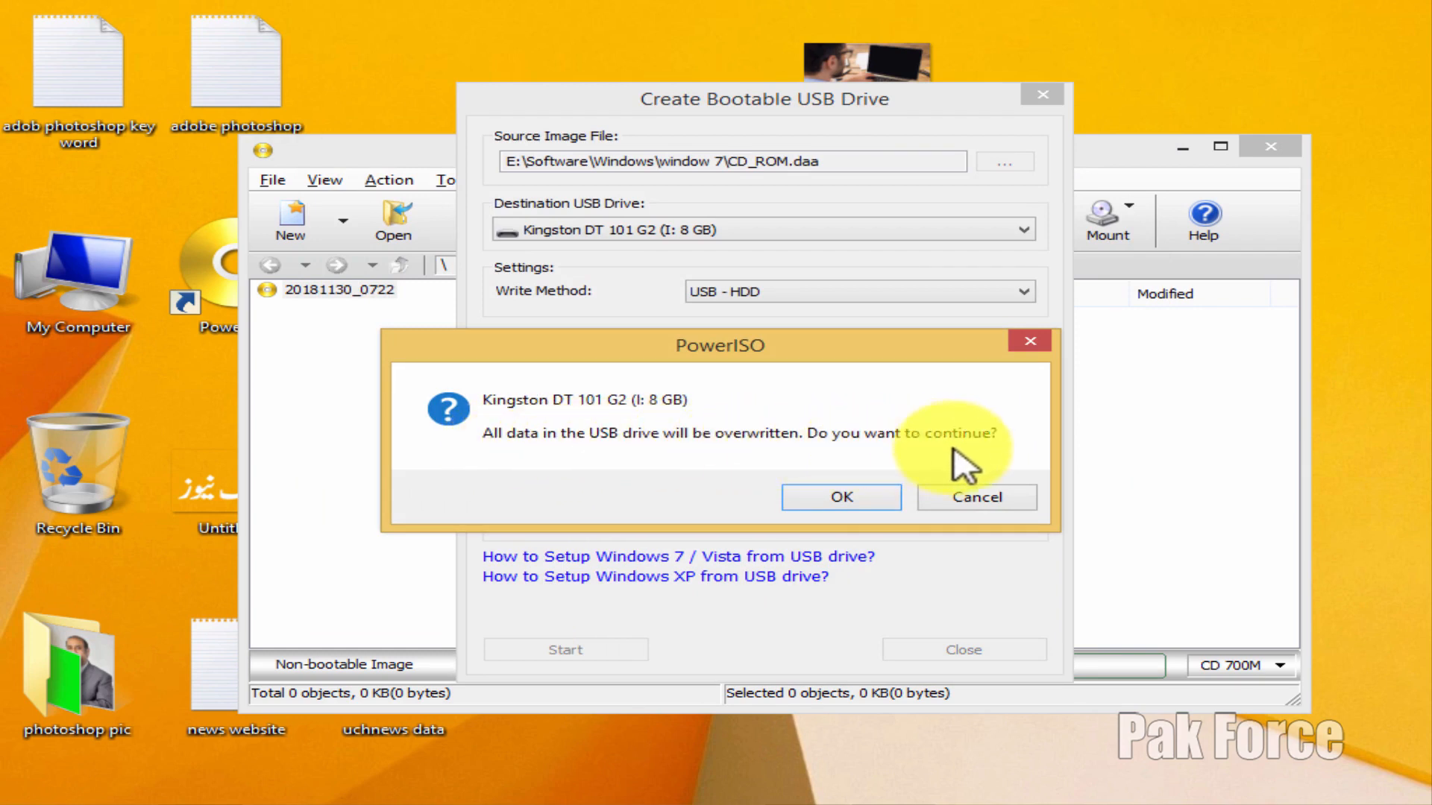
{"action": "left_click_drag", "start_coordinate": [843, 344], "coordinate": [924, 339]}
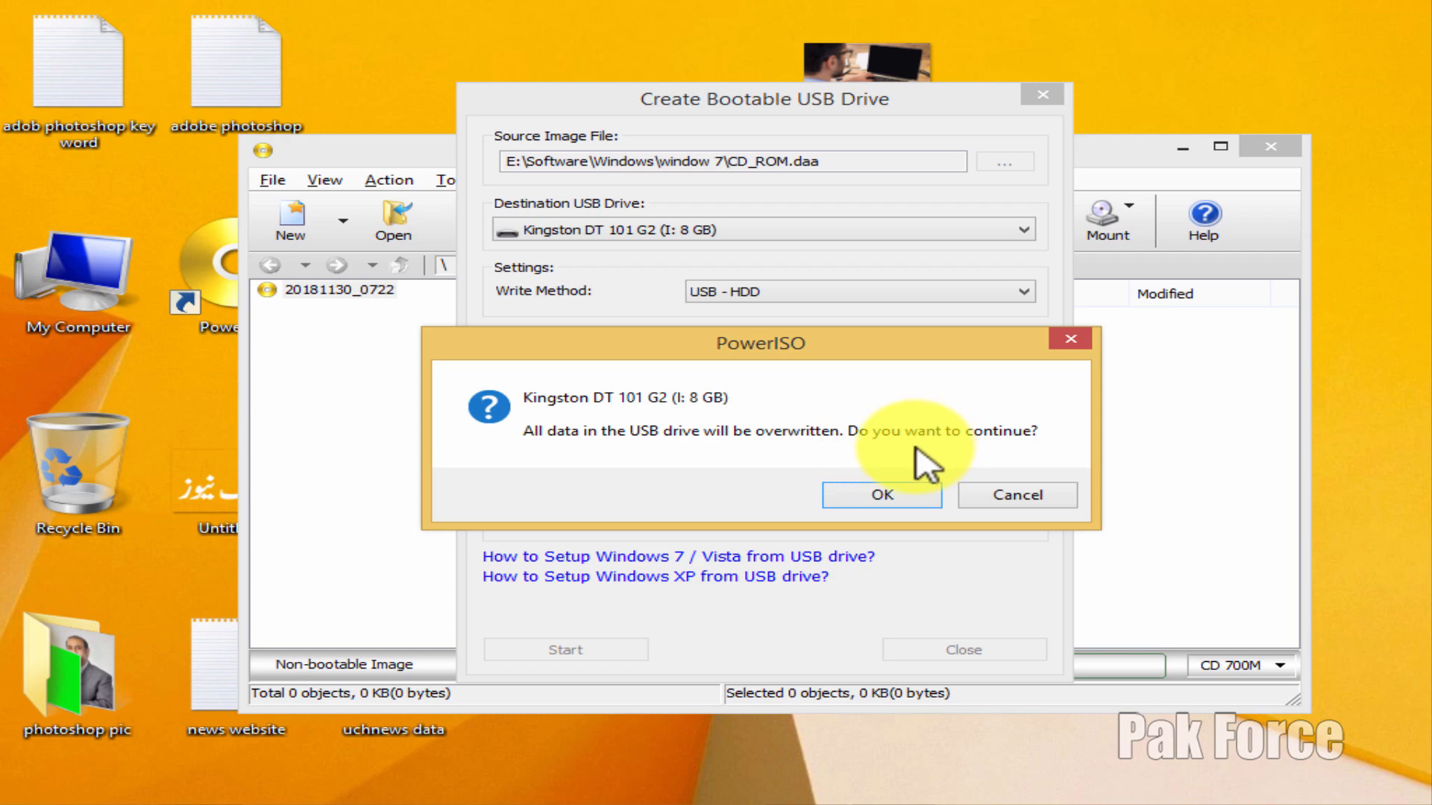
{"action": "left_click", "coordinate": [887, 483]}
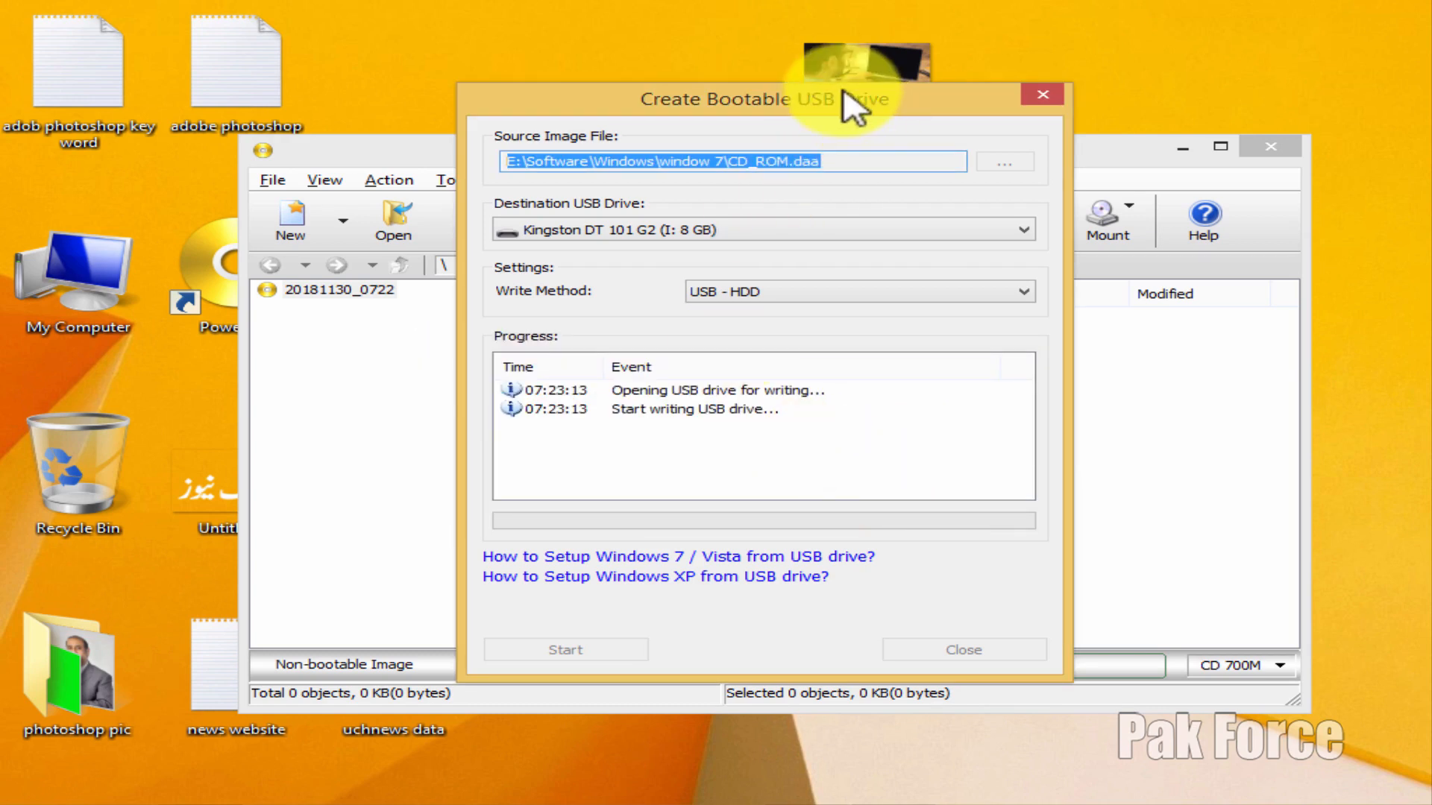
{"action": "left_click_drag", "start_coordinate": [788, 97], "coordinate": [795, 151]}
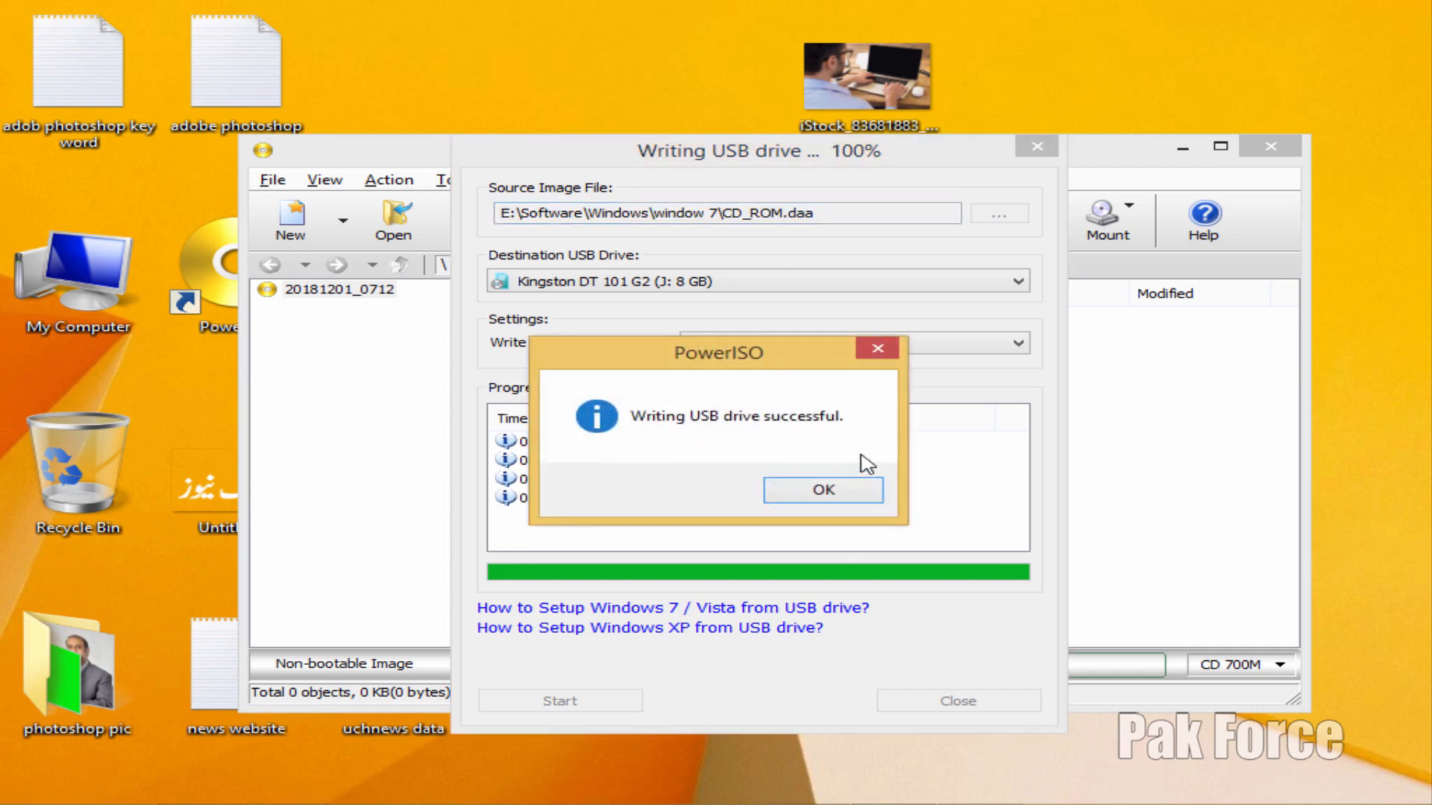
{"action": "left_click", "coordinate": [823, 489]}
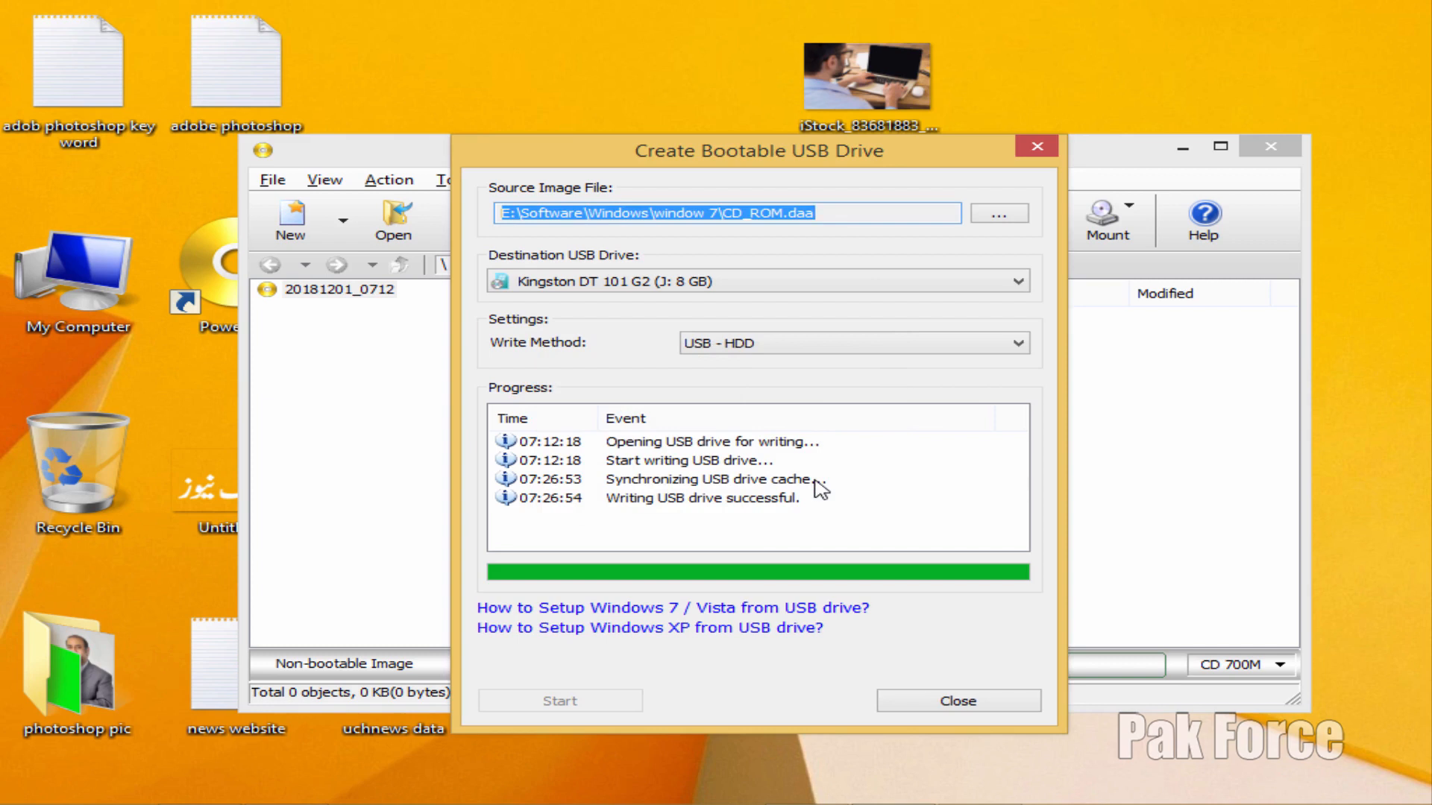